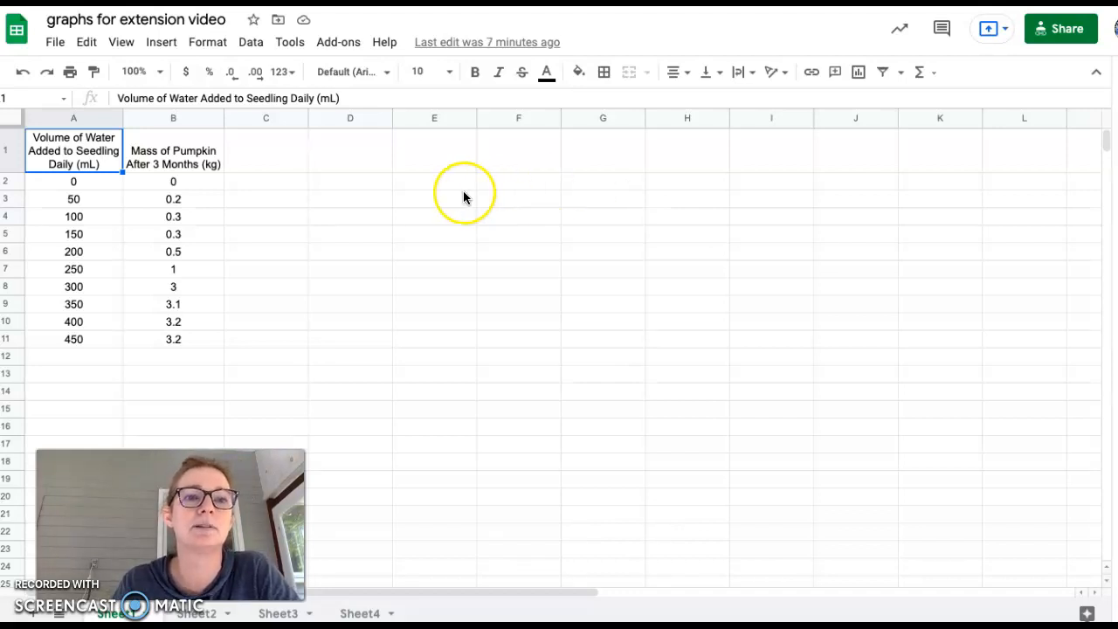
# Step: Add a bottom border beneath the two header cells A1:B1 of the data table
pyautogui.moveTo(68, 163); pyautogui.dragTo(159, 167)
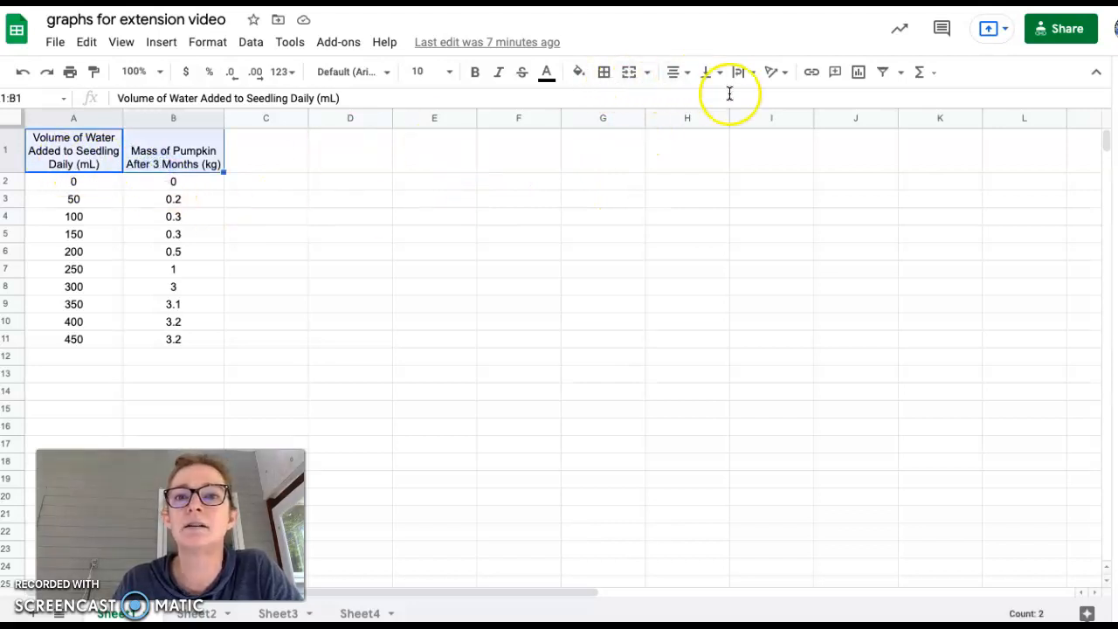
pyautogui.click(604, 72)
pyautogui.click(677, 130)
pyautogui.click(456, 220)
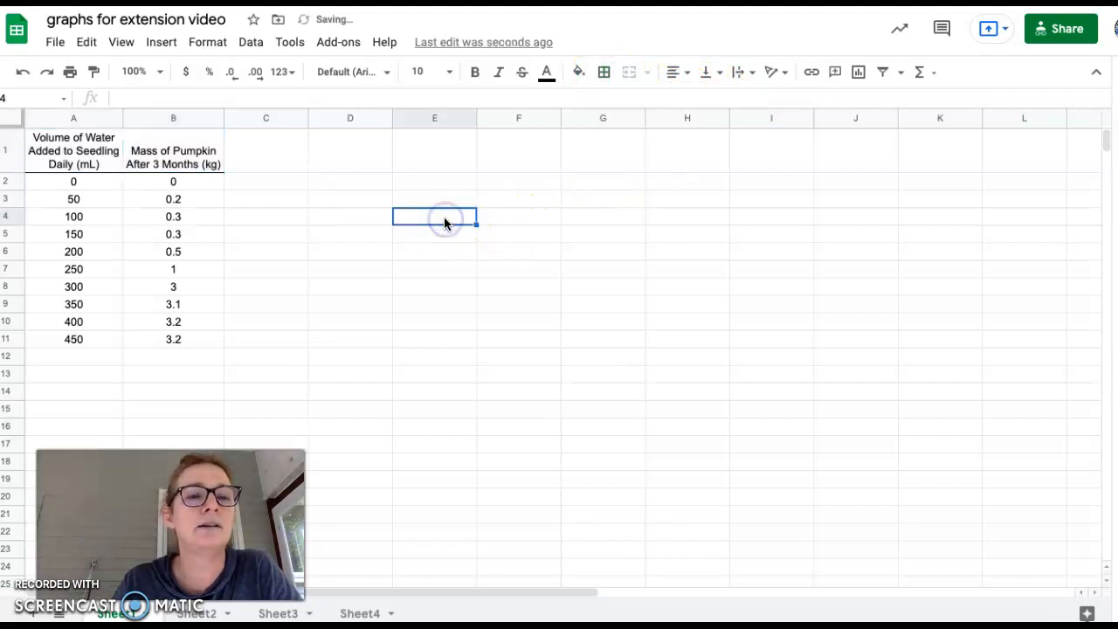
# Step: Insert a chart from the data in A1:B11 and place it beside the table near the top of the sheet
pyautogui.moveTo(109, 157); pyautogui.dragTo(181, 344)
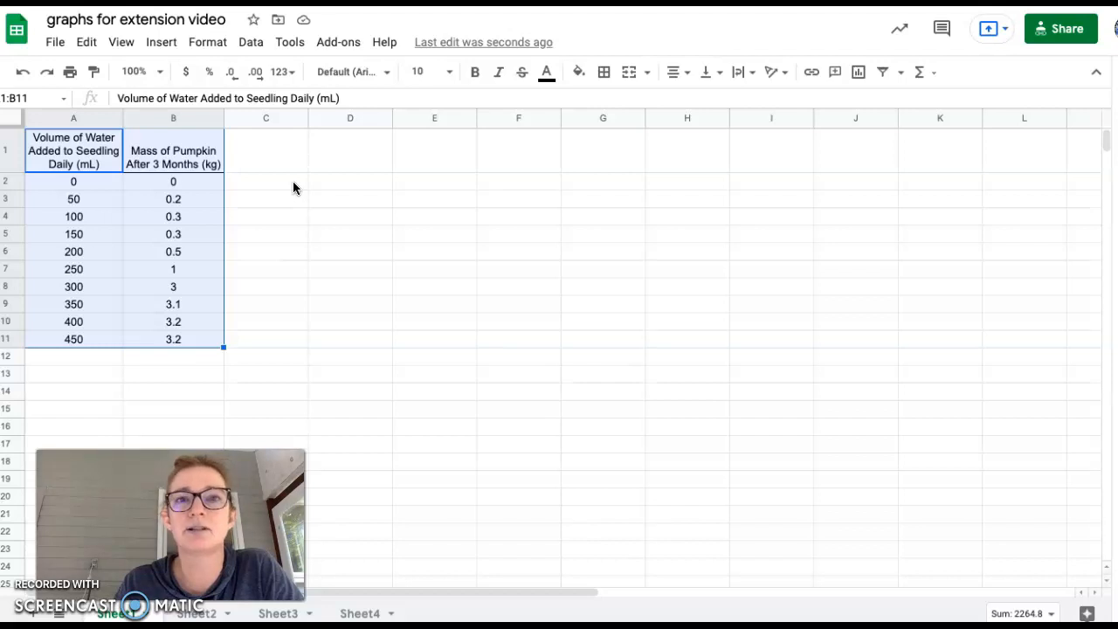
pyautogui.click(162, 43)
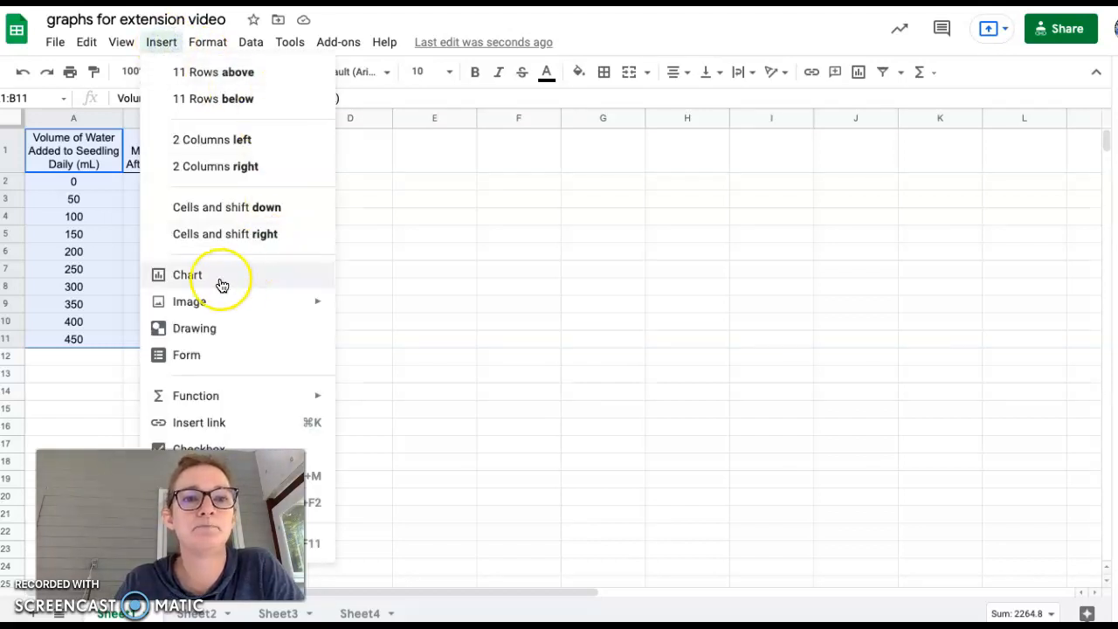
pyautogui.click(193, 275)
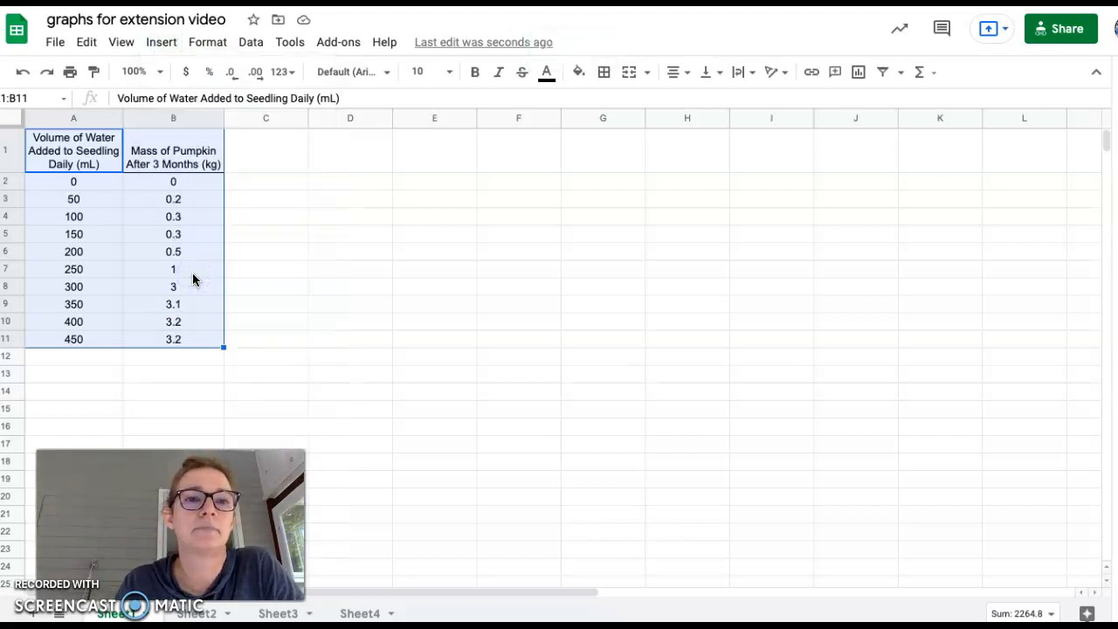
pyautogui.moveTo(497, 240); pyautogui.dragTo(585, 184)
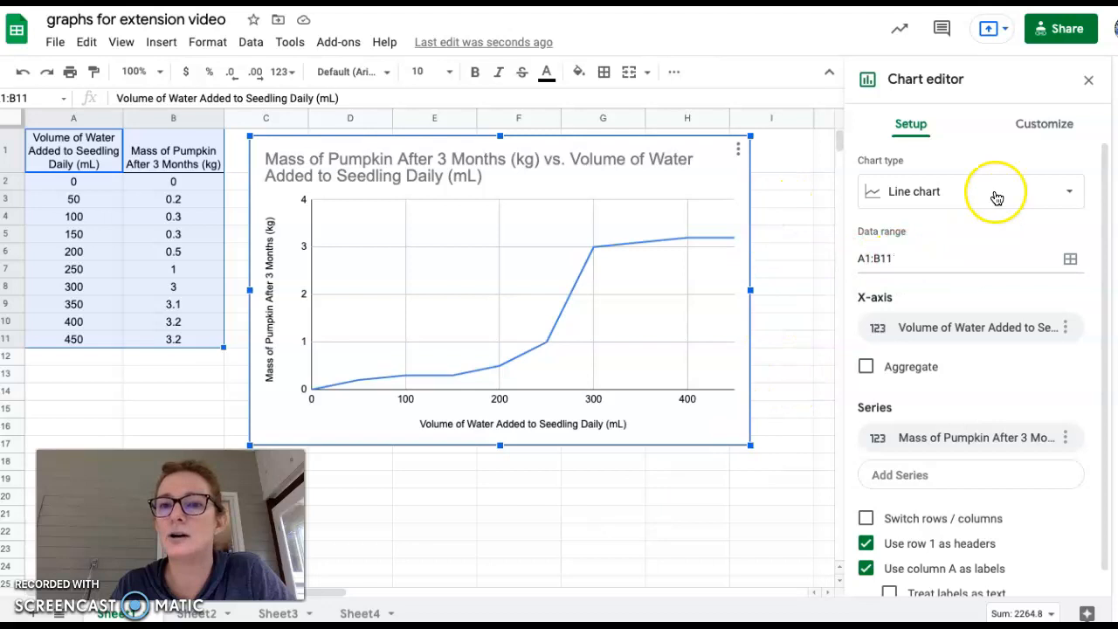
# Step: Change the chart title to "How Does the Volume of Water Added to a Seedling Affect the Mass of the Pumpkin Grown?" and center it
pyautogui.click(1043, 127)
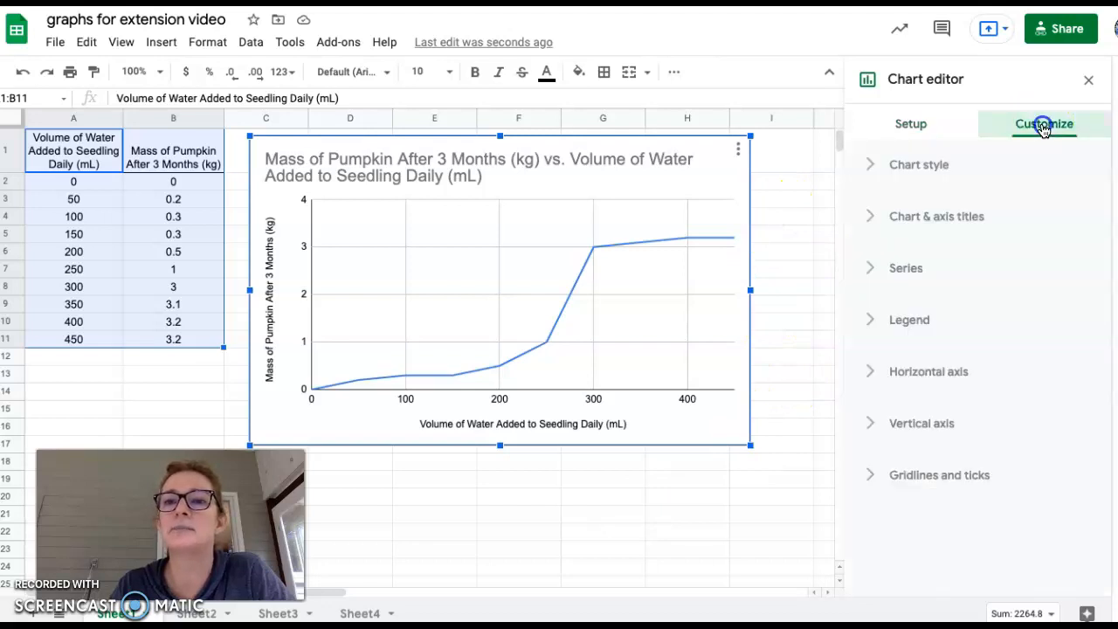
pyautogui.click(875, 168)
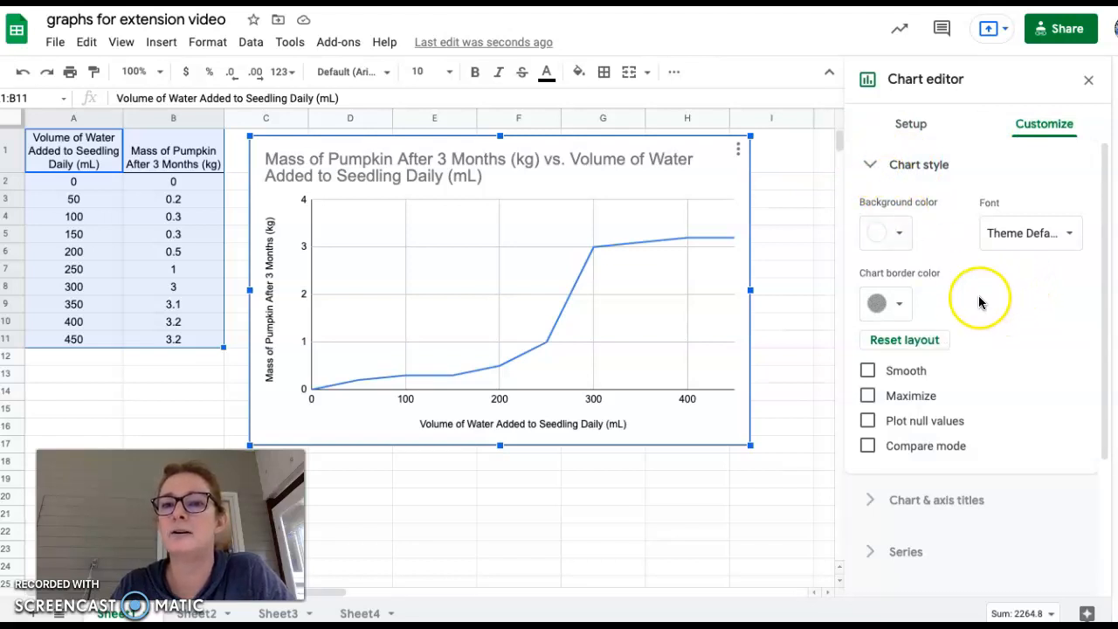
pyautogui.click(872, 170)
pyautogui.click(869, 218)
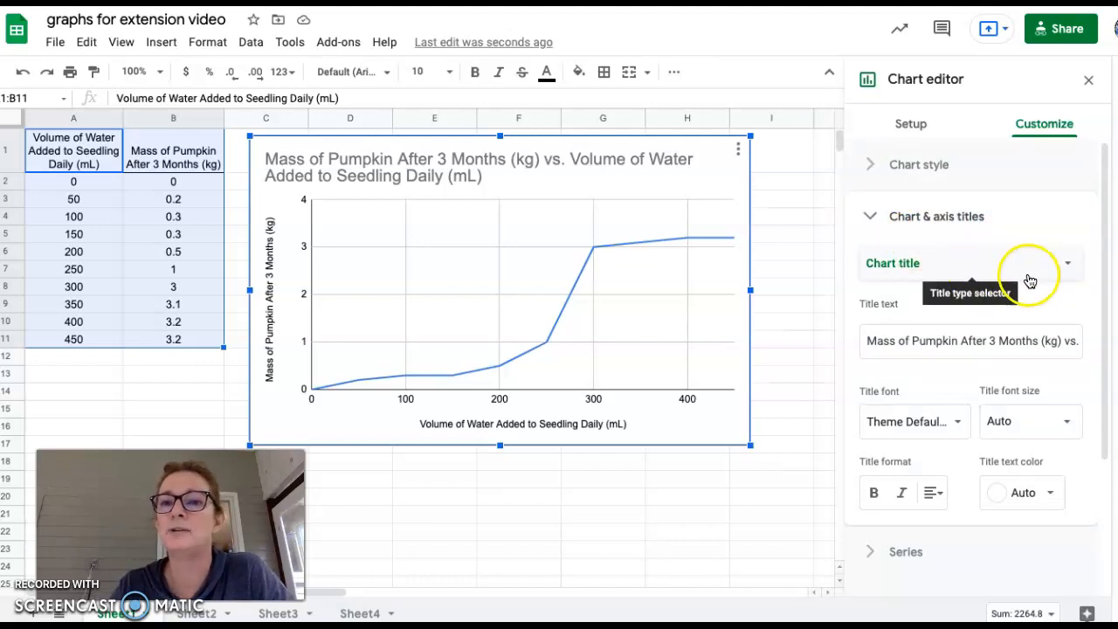
pyautogui.click(1057, 268)
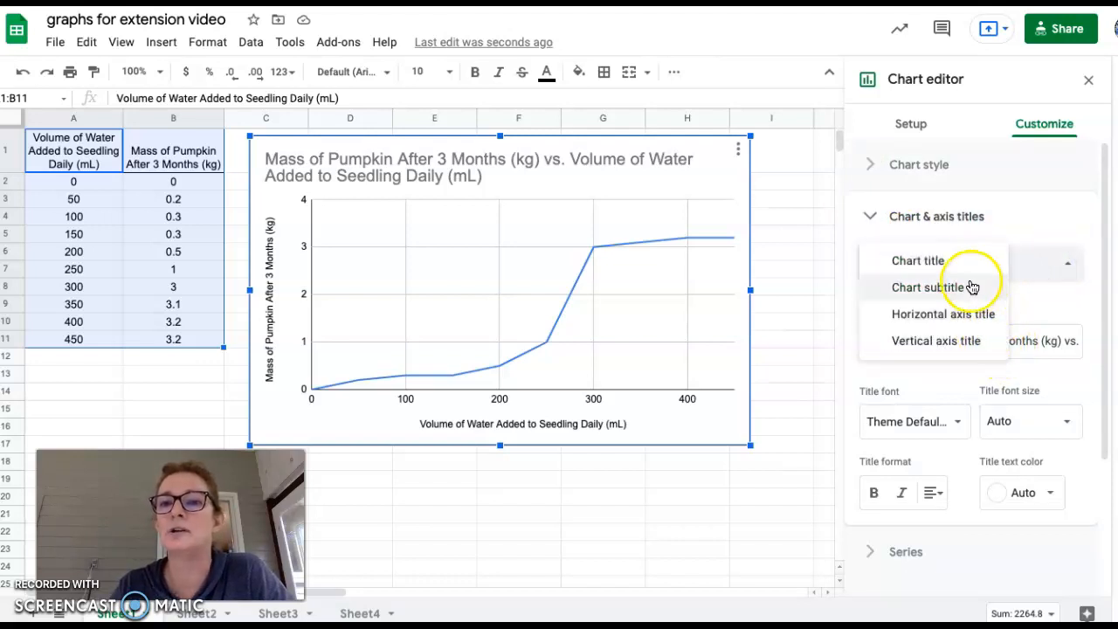
pyautogui.click(937, 263)
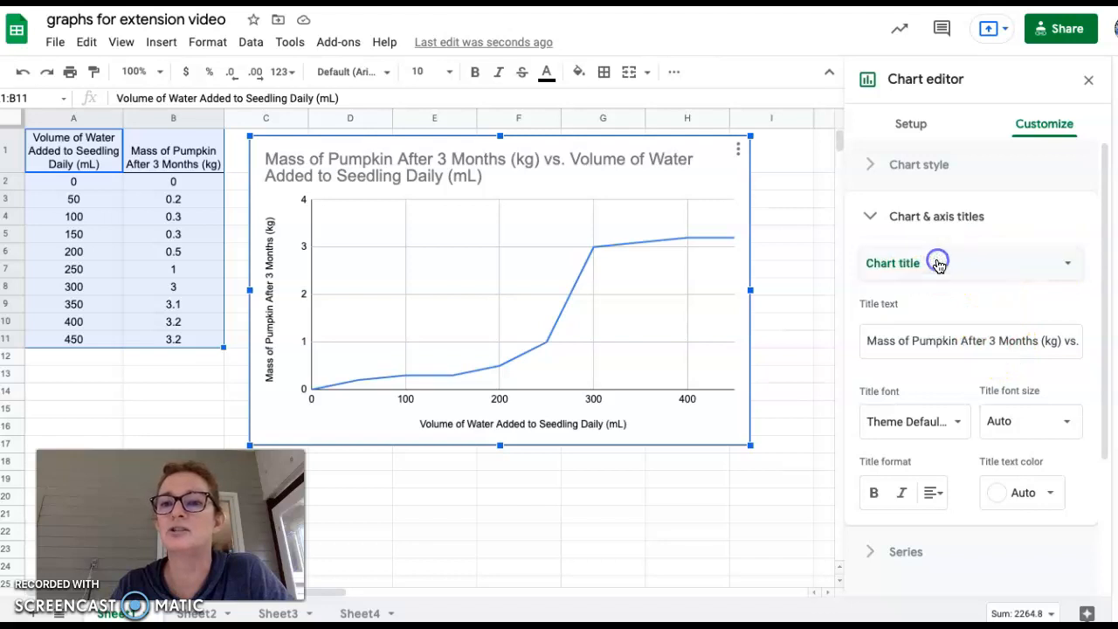
pyautogui.click(965, 339)
pyautogui.click(923, 341)
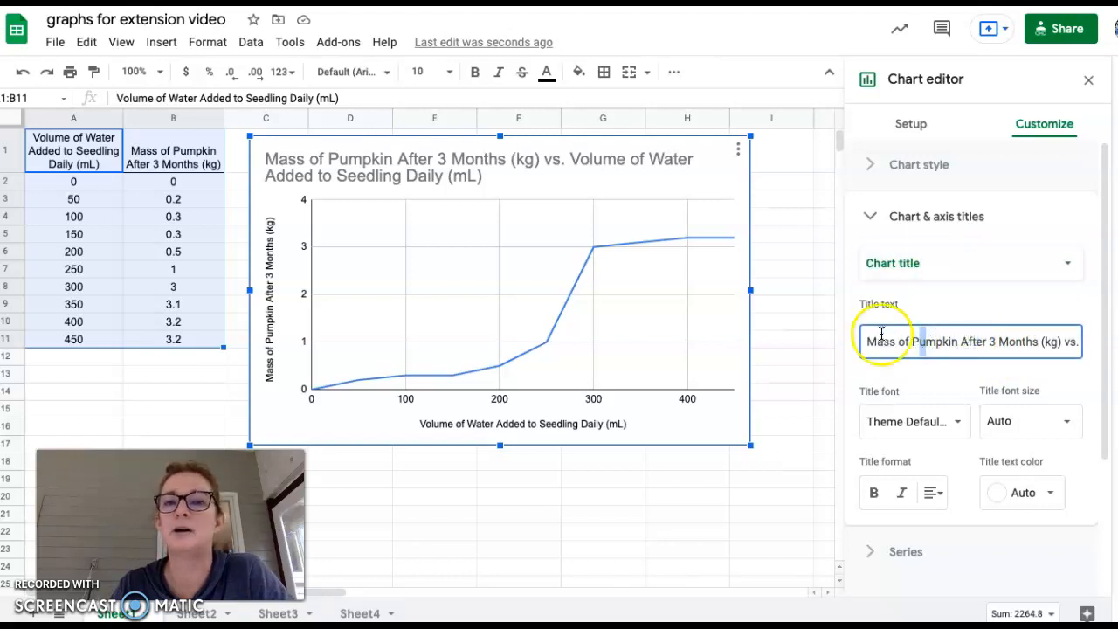
pyautogui.click(474, 172)
pyautogui.doubleClick(466, 171)
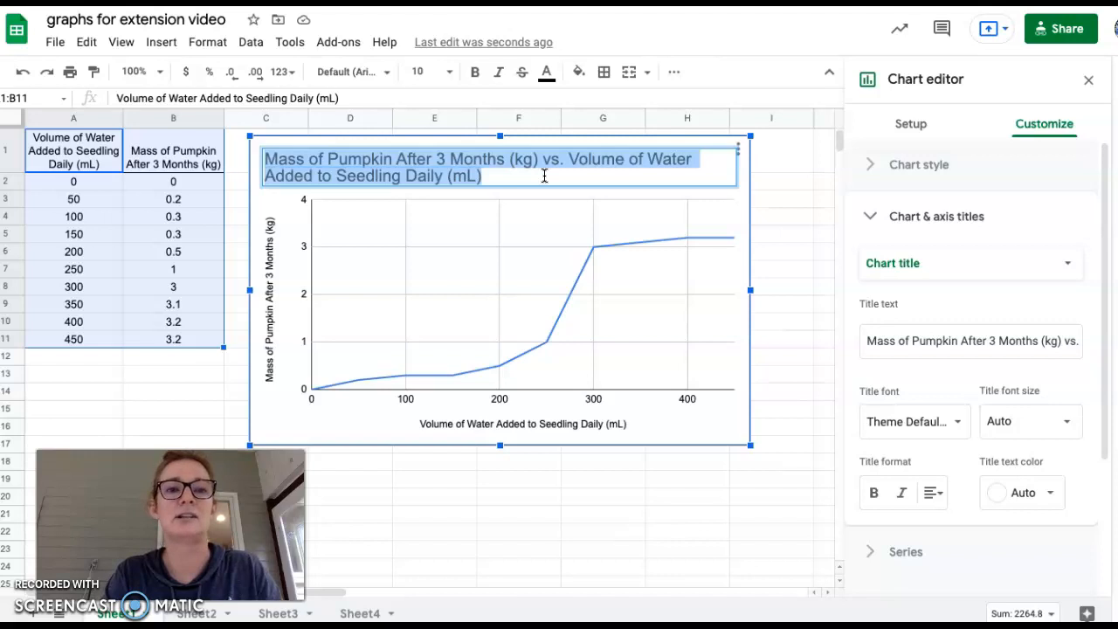
pyautogui.write('How Does the')
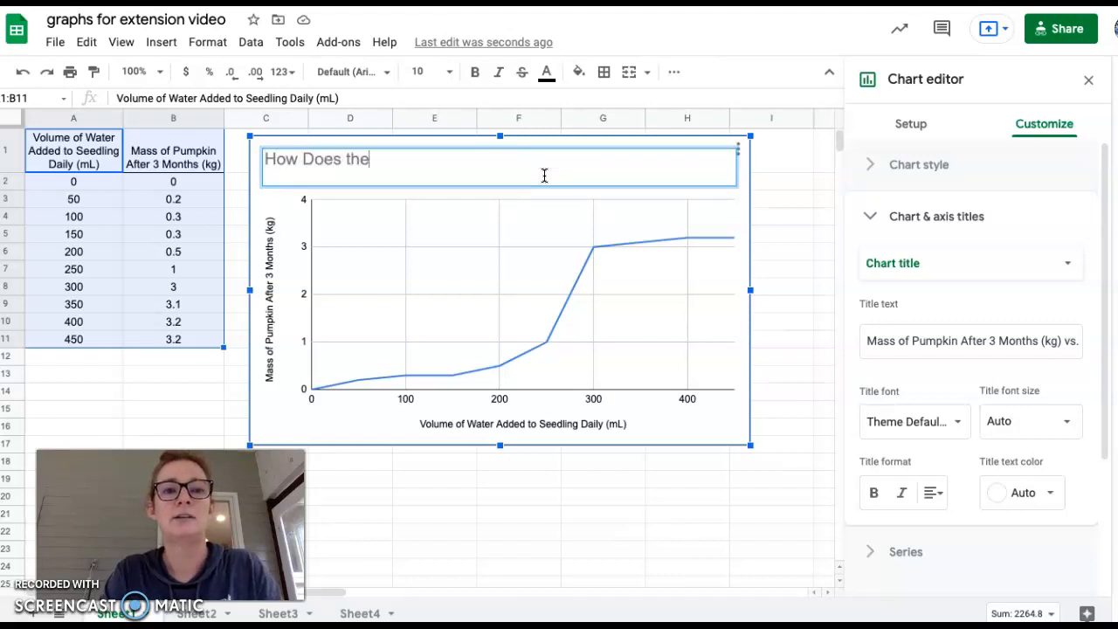
pyautogui.write(' Volume of Water Added to a See')
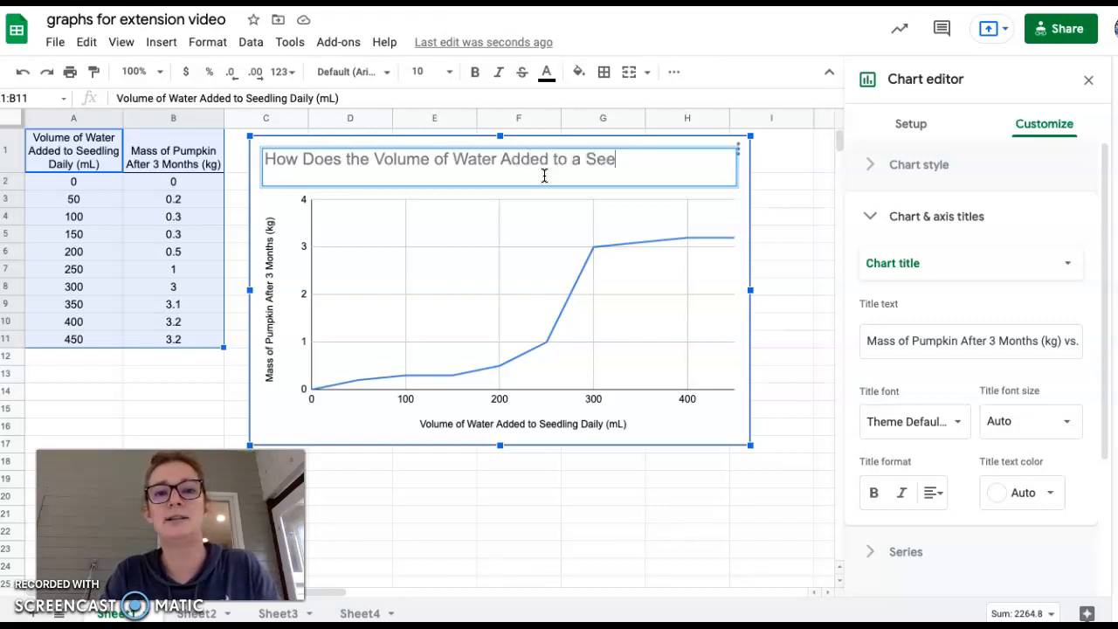
pyautogui.write('dling AFf')
pyautogui.press('BackSpace')
pyautogui.write('ff')
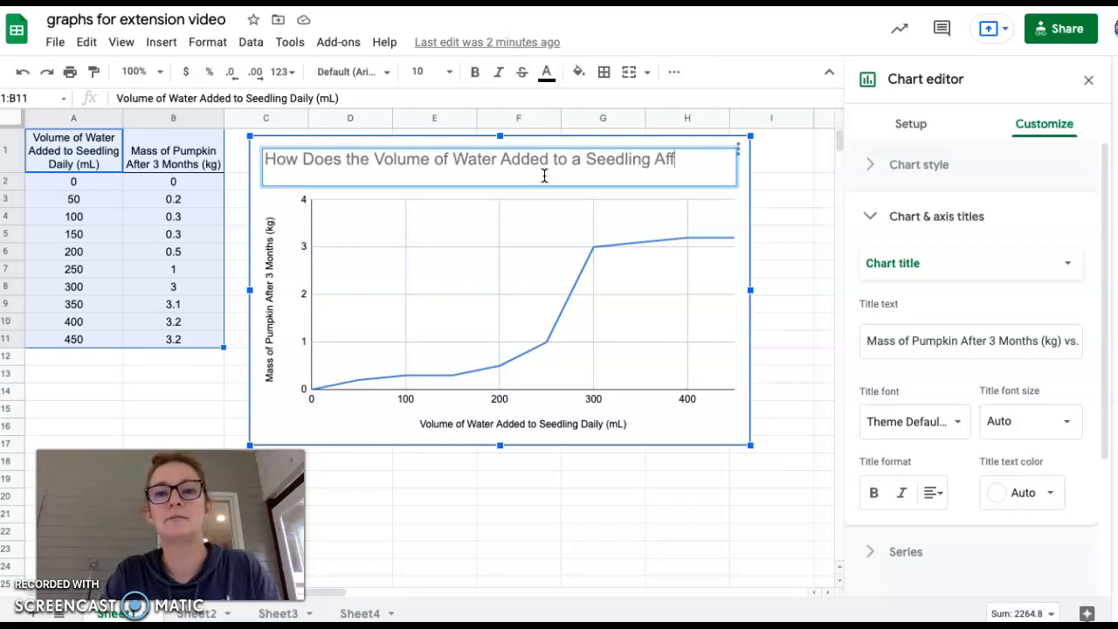
pyautogui.write('ect the Mass of the ')
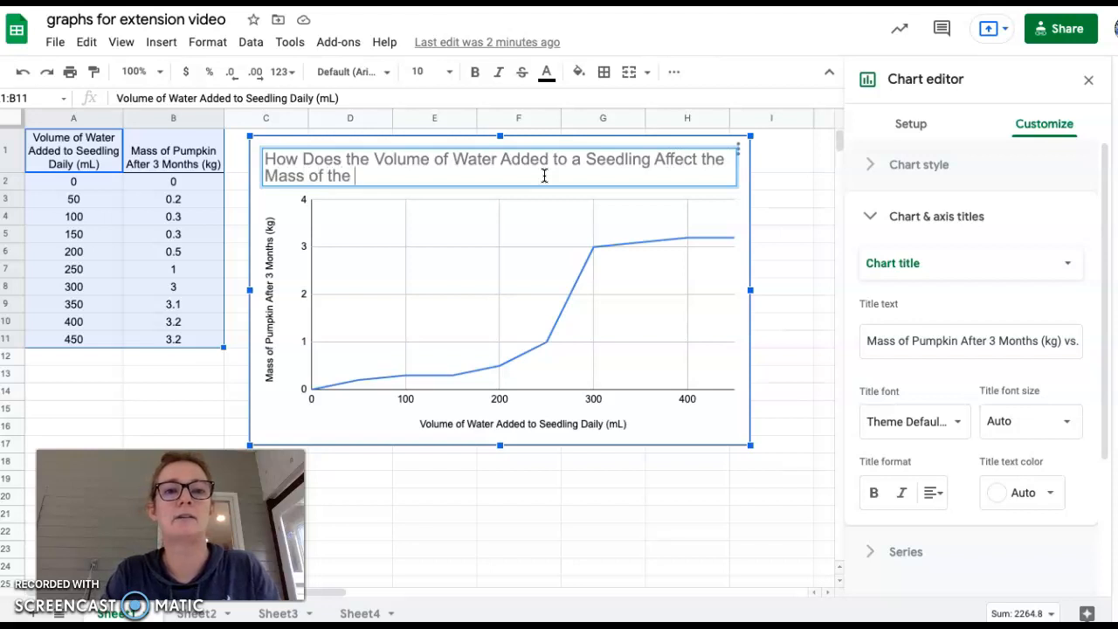
pyautogui.write('Pumpking')
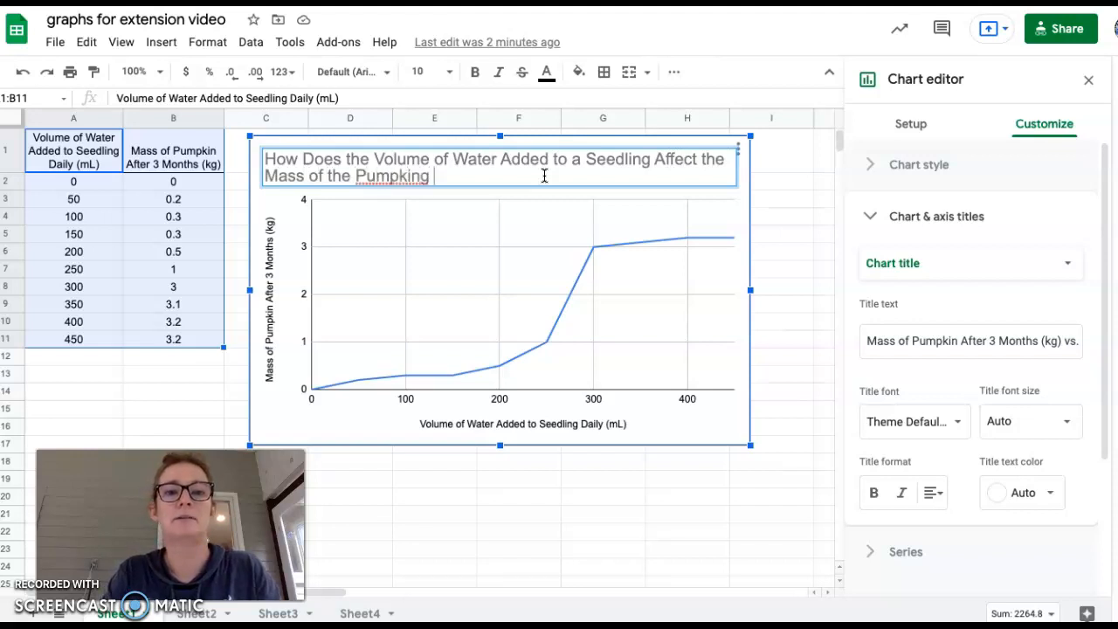
pyautogui.write('rown?')
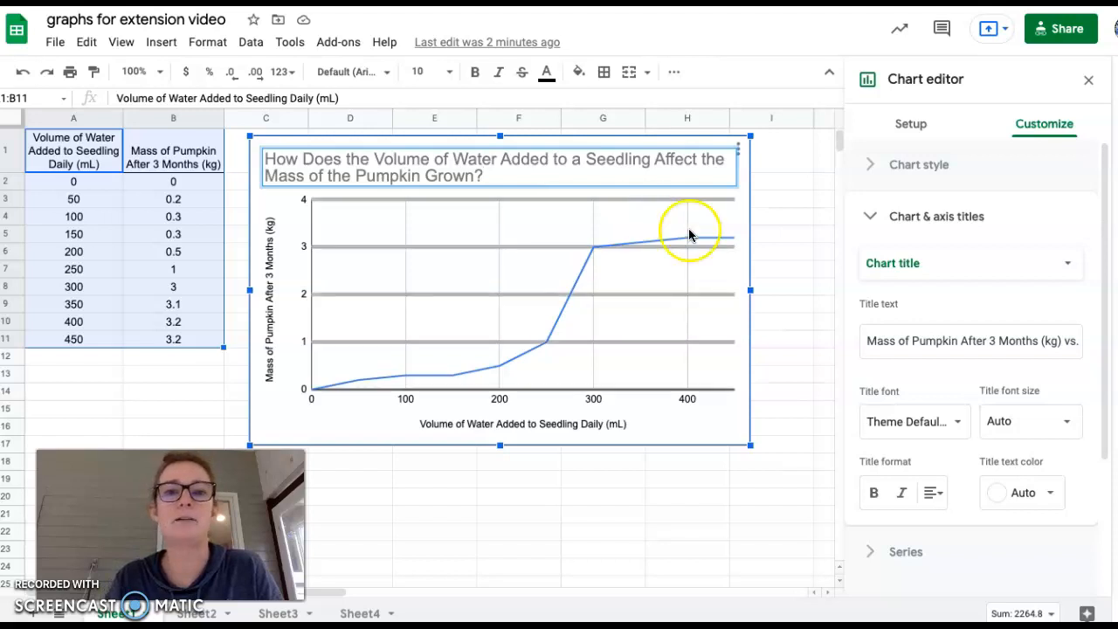
pyautogui.click(936, 494)
pyautogui.click(956, 526)
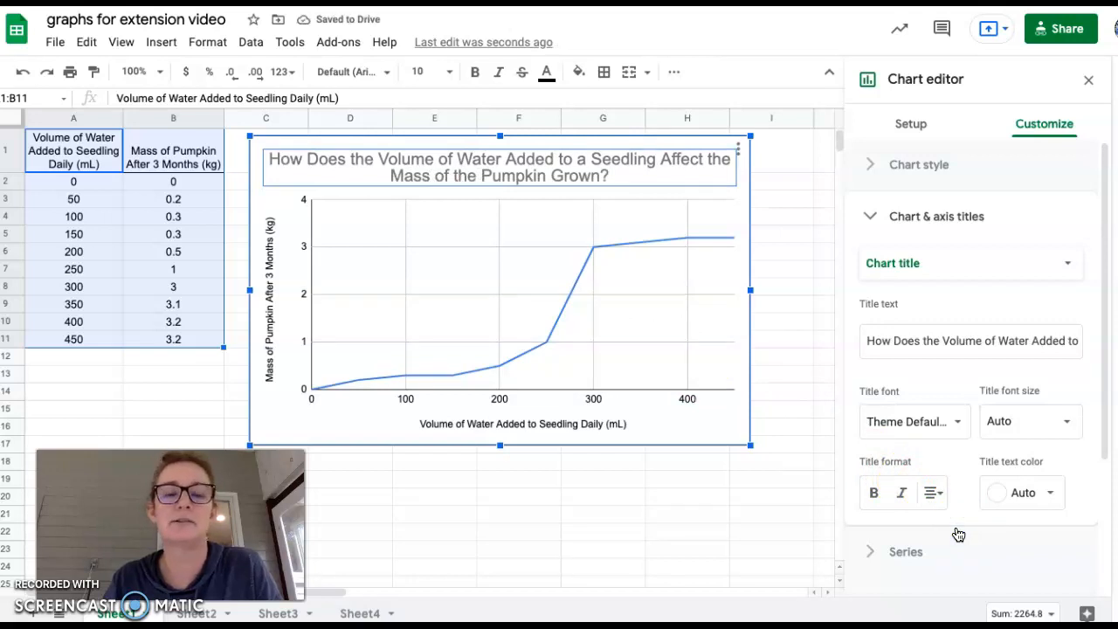
# Step: Format the chart's data series with star-shaped points at a point size of 10px
pyautogui.scroll(-3, 955, 371)
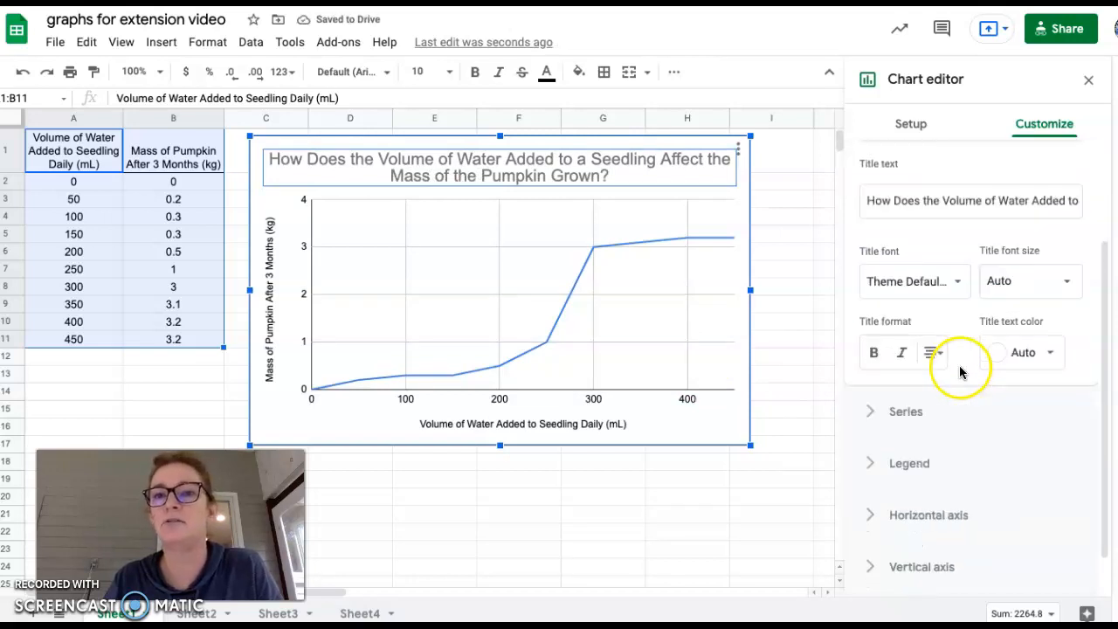
pyautogui.click(863, 361)
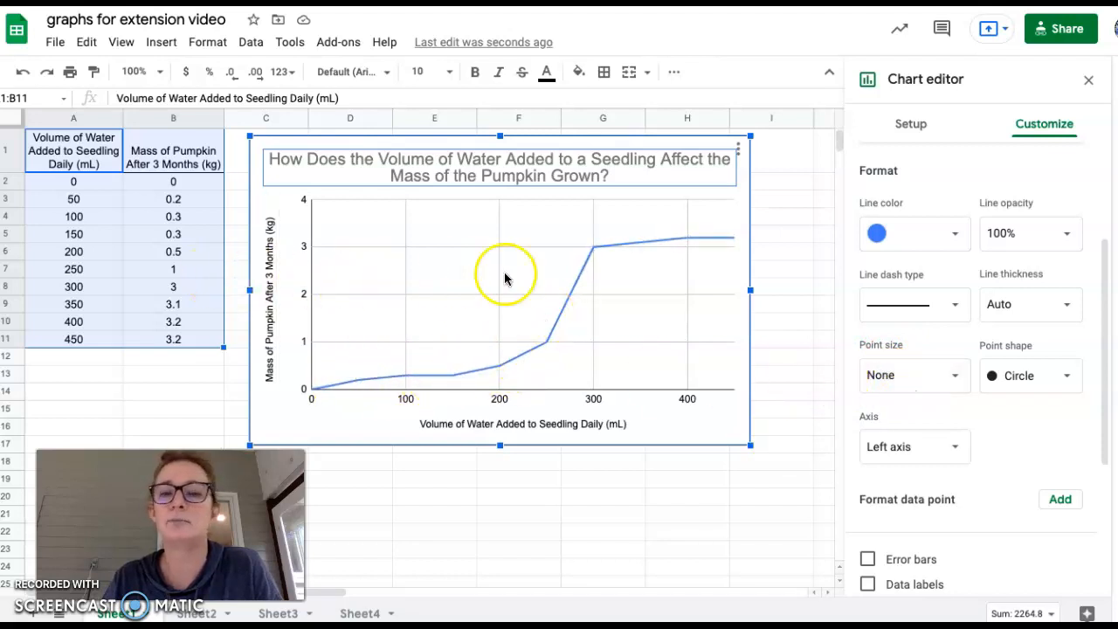
pyautogui.click(951, 375)
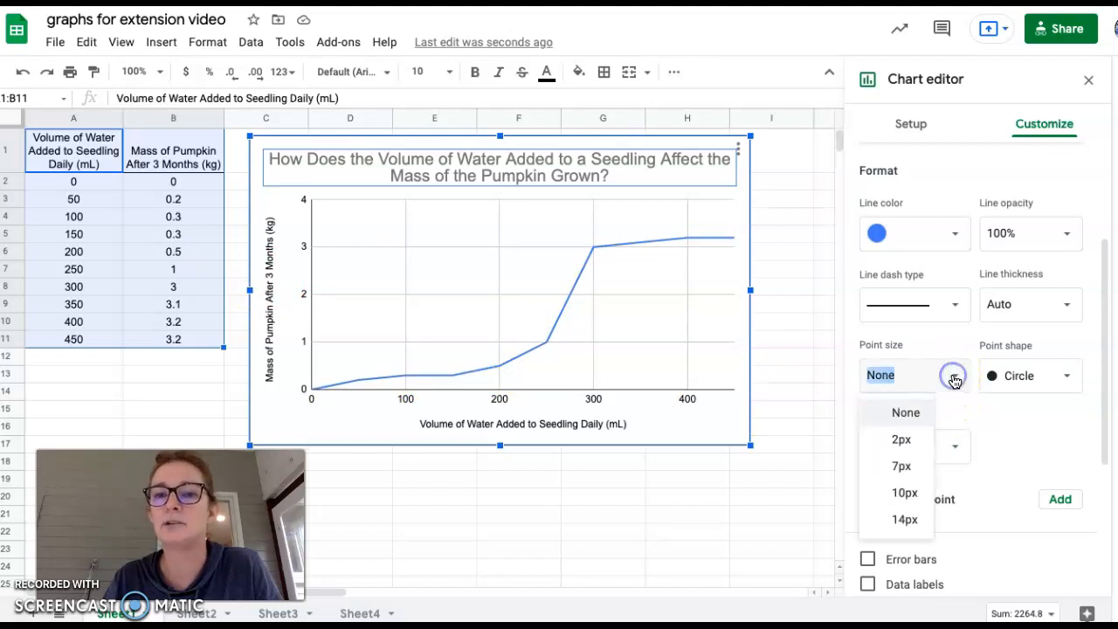
pyautogui.click(901, 471)
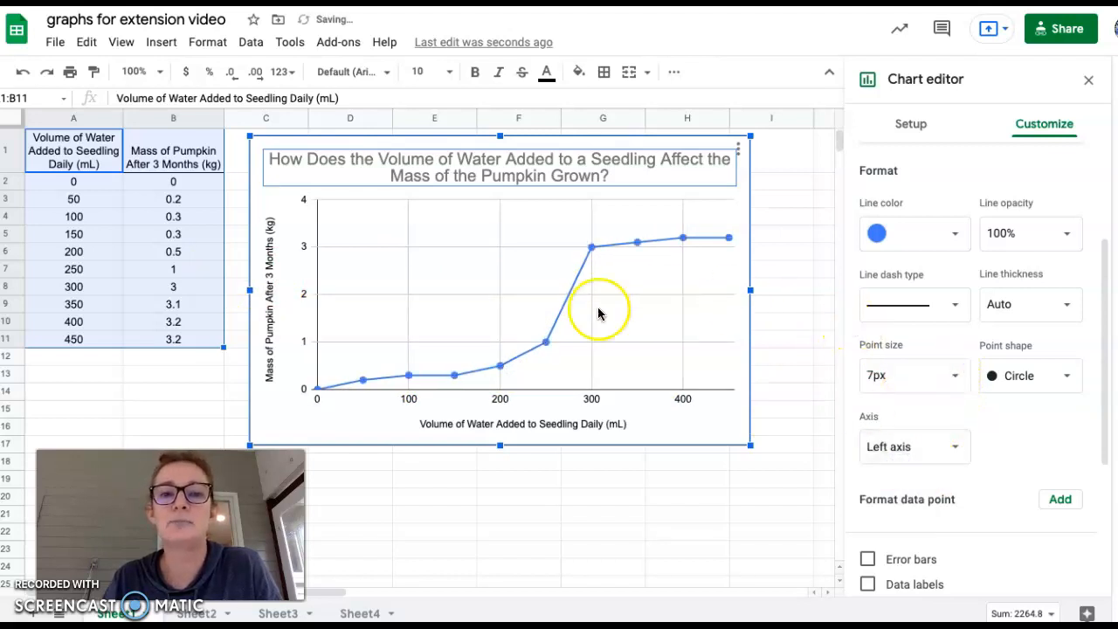
pyautogui.click(1066, 377)
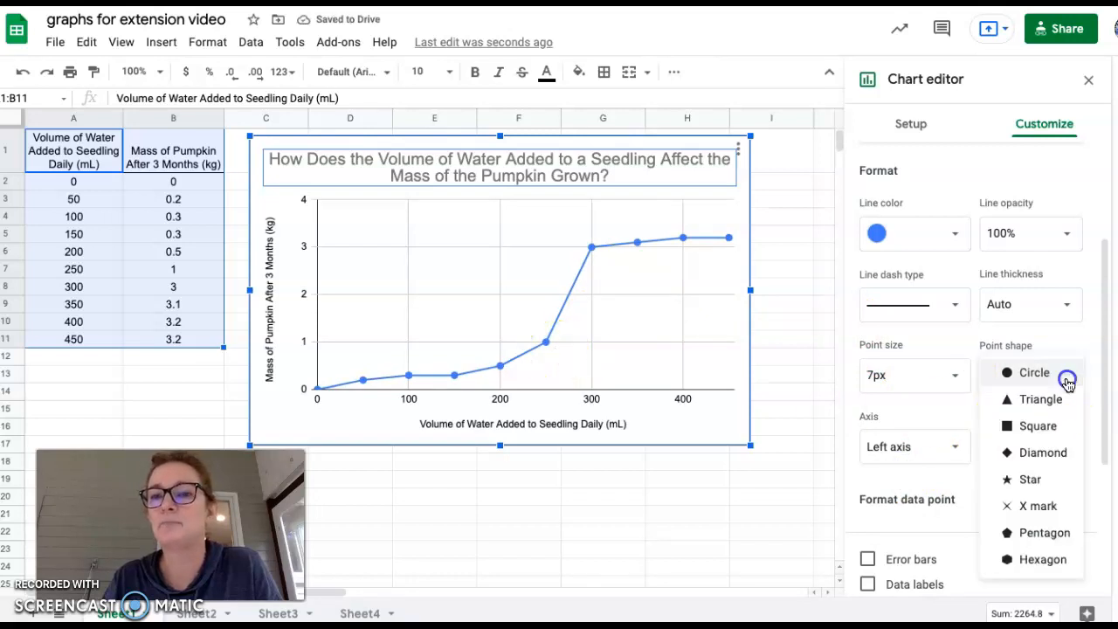
pyautogui.click(1031, 476)
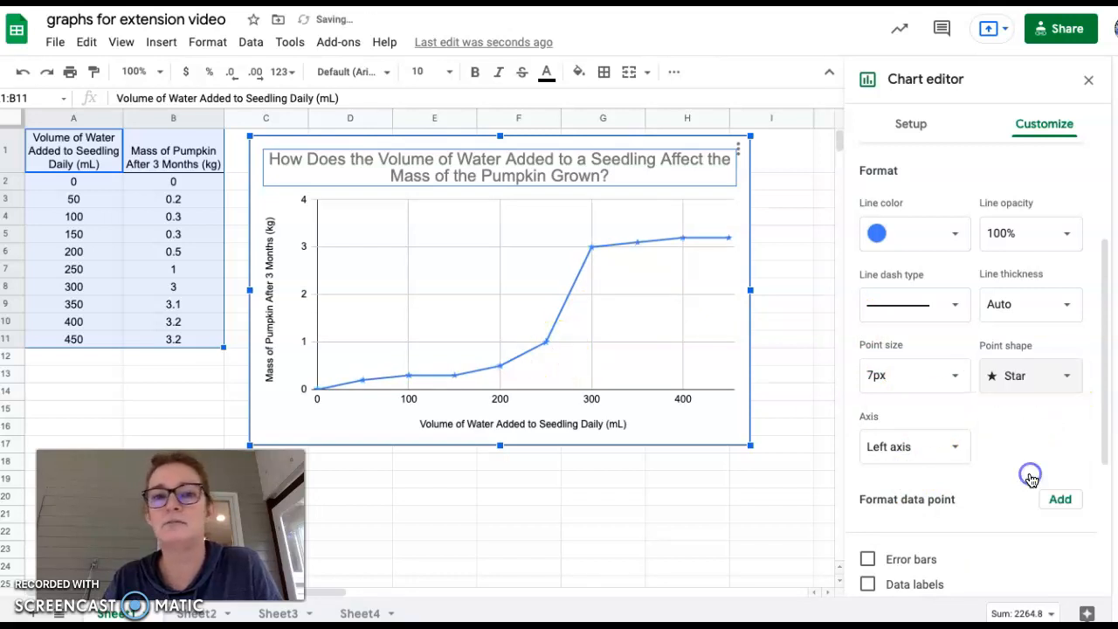
pyautogui.click(946, 371)
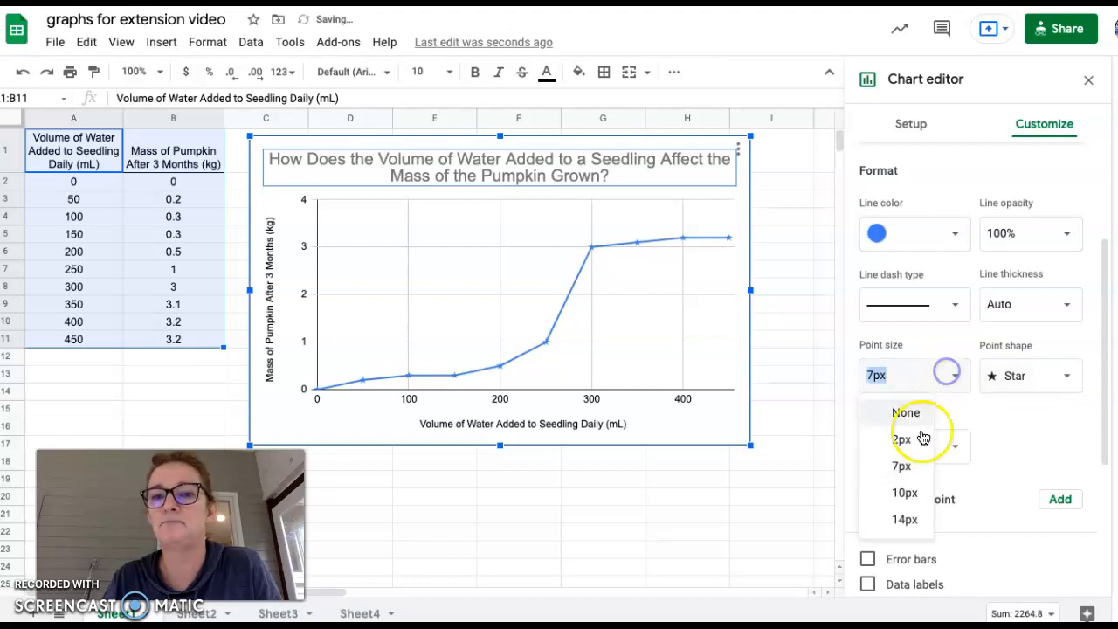
pyautogui.click(903, 493)
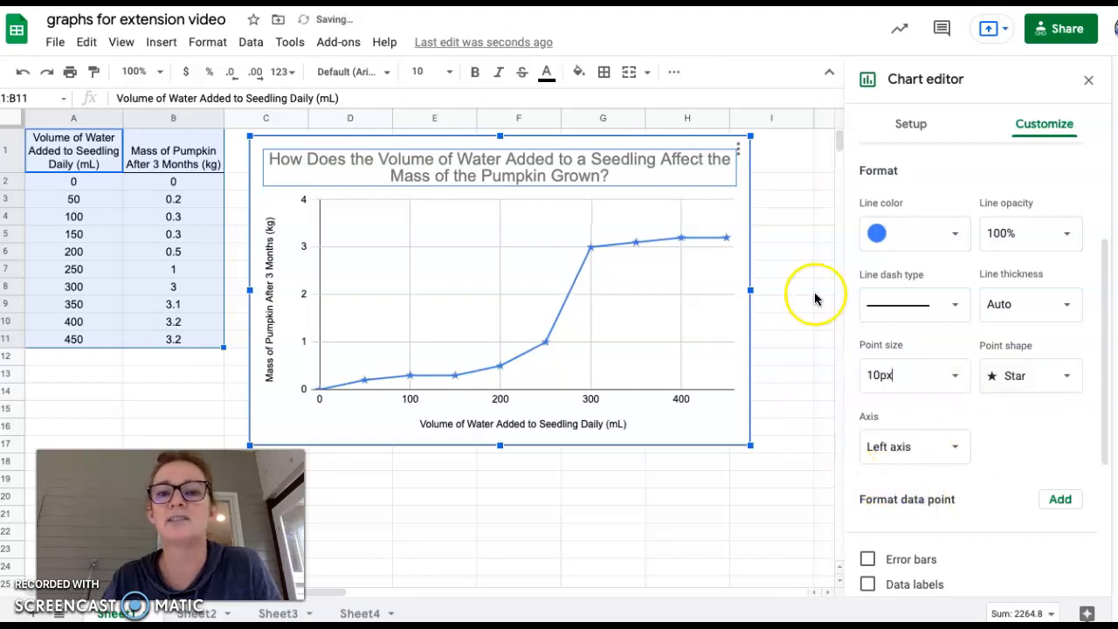
# Step: Turn on minor gridlines for the chart's horizontal axis
pyautogui.scroll(-2, 978, 371)
pyautogui.scroll(-1, 965, 373)
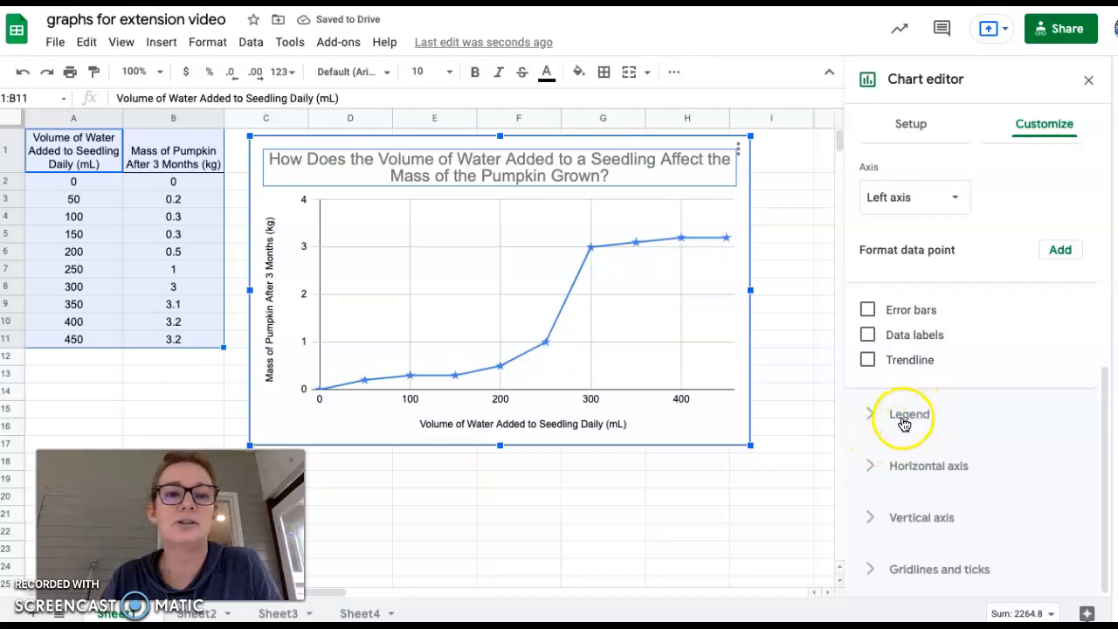
pyautogui.click(867, 466)
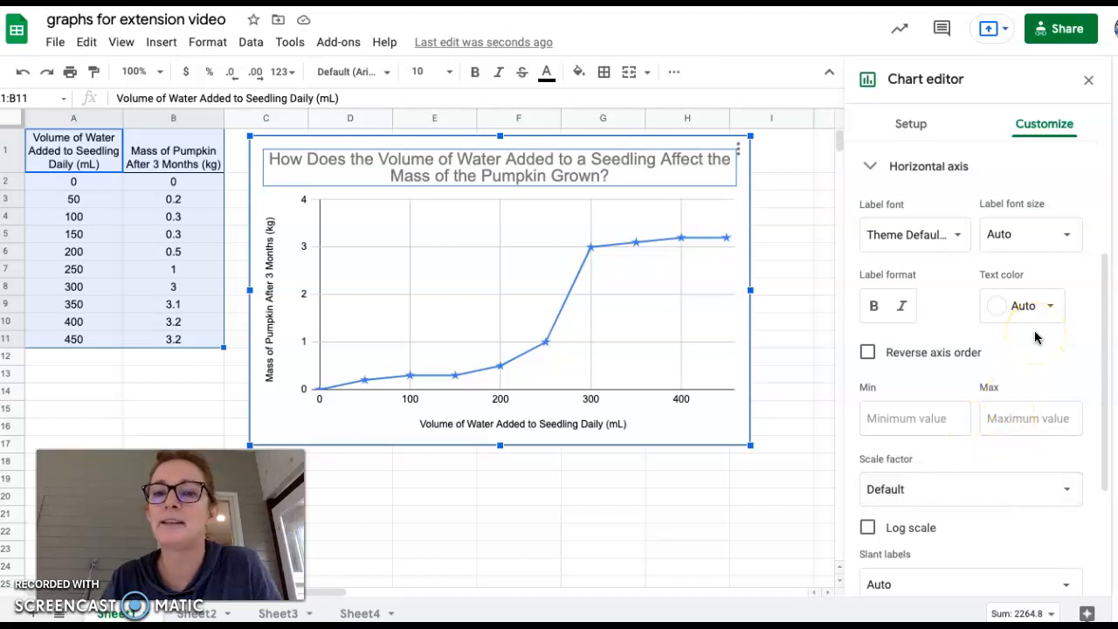
pyautogui.scroll(-2, 1034, 345)
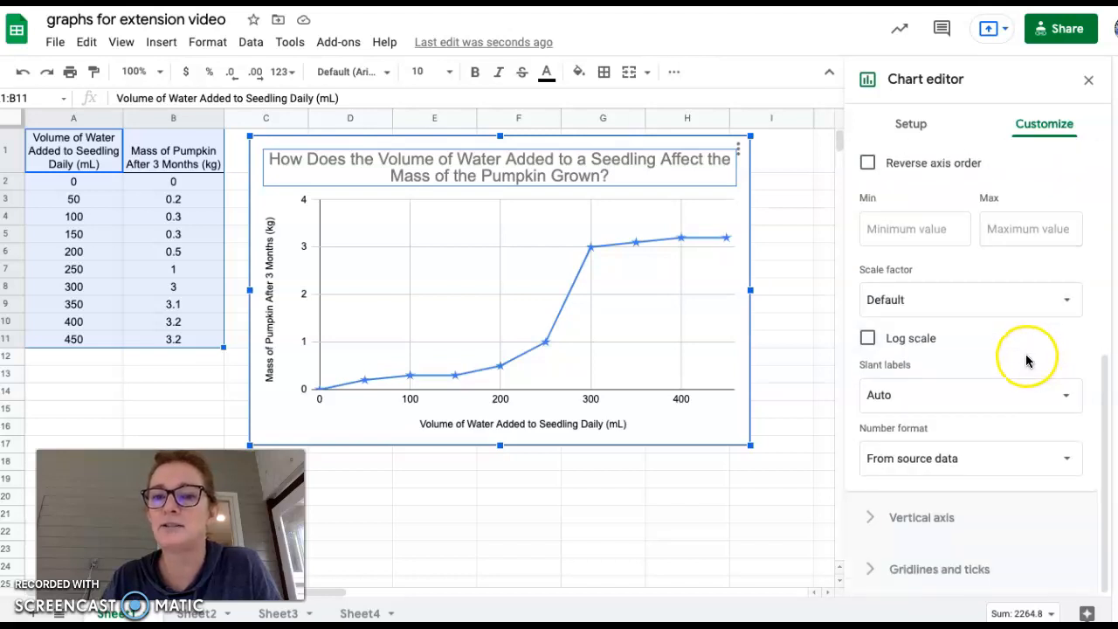
pyautogui.click(871, 570)
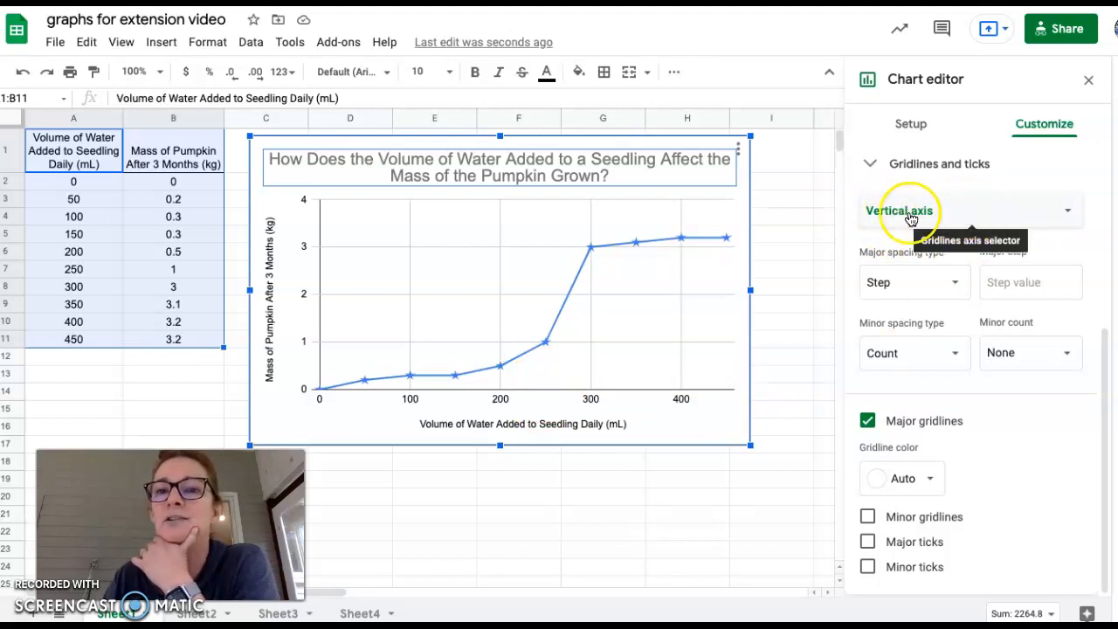
pyautogui.click(1066, 217)
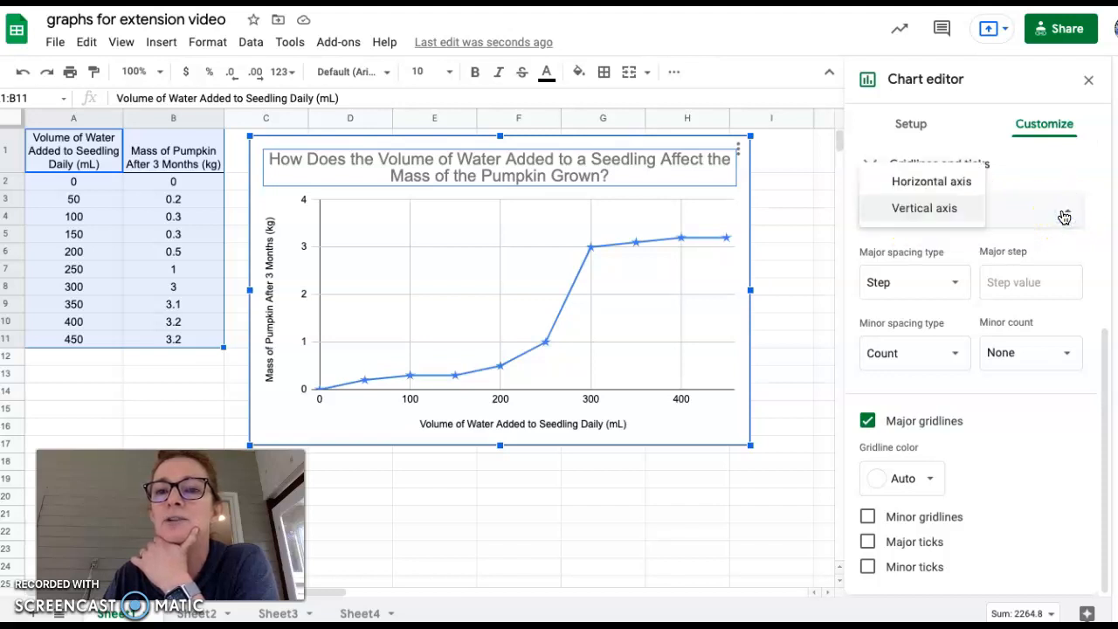
pyautogui.click(926, 181)
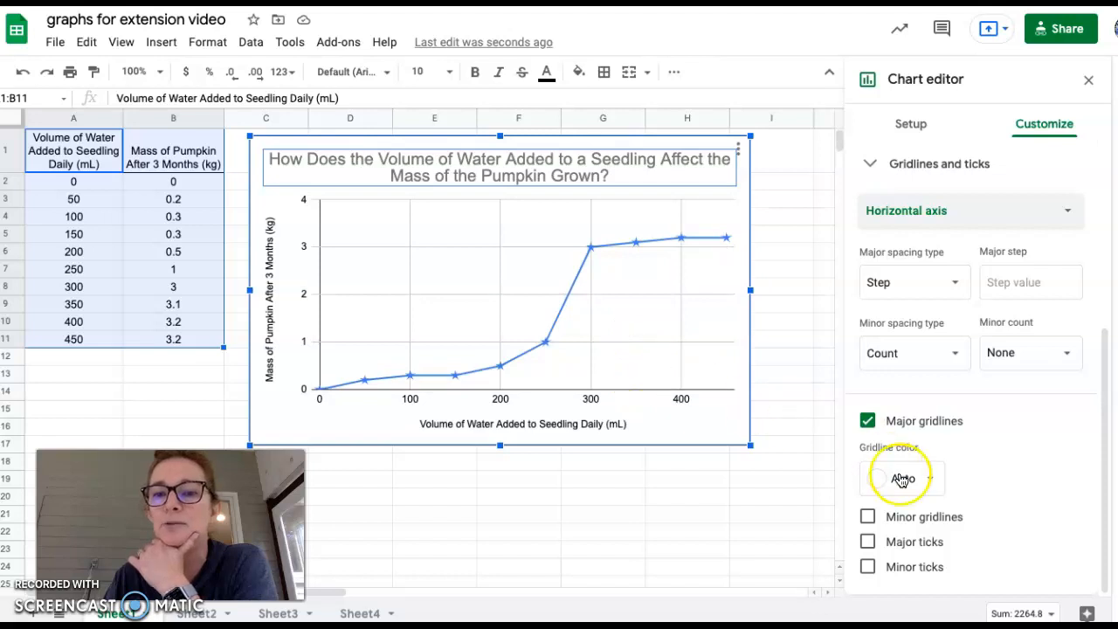
pyautogui.click(868, 517)
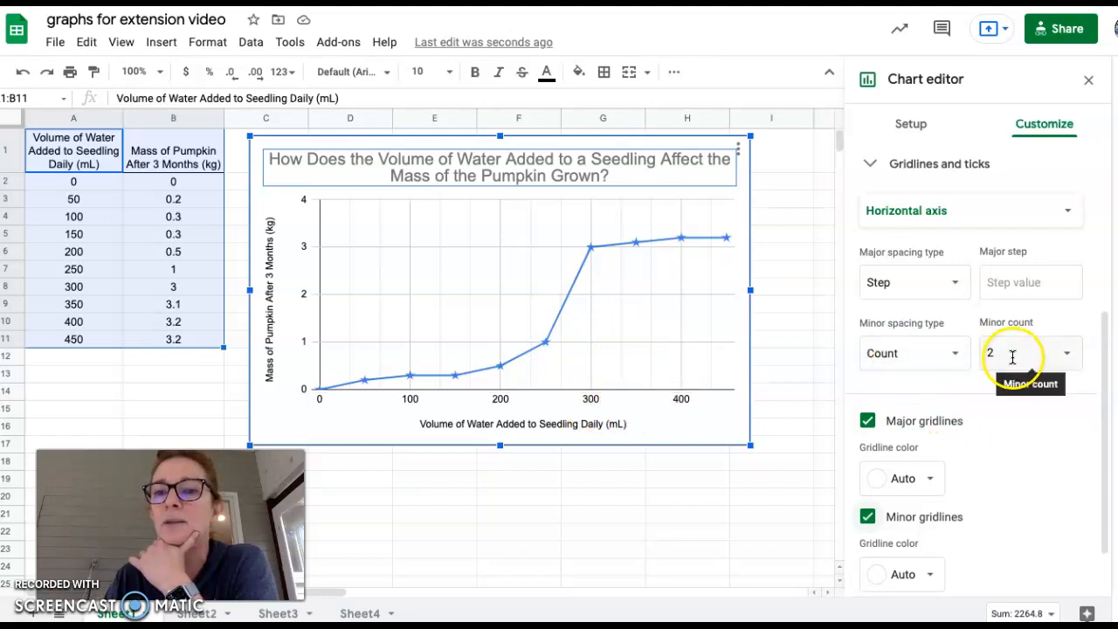
# Step: Set the minor gridline count of the chart's horizontal axis to 1 and close the chart editor
pyautogui.click(1067, 354)
pyautogui.click(1020, 80)
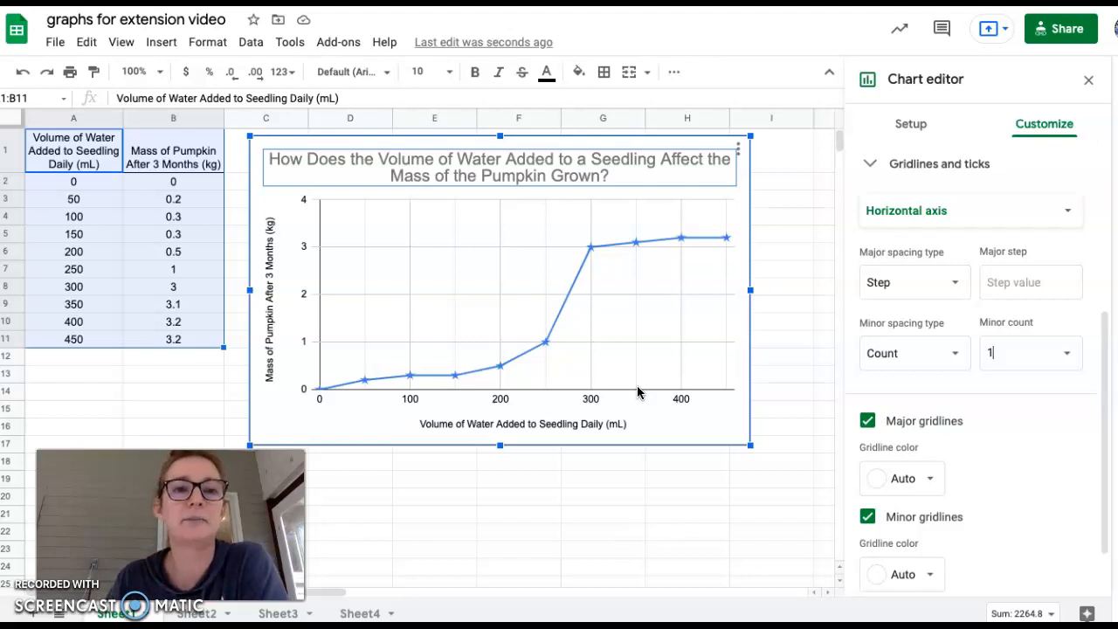
pyautogui.click(719, 498)
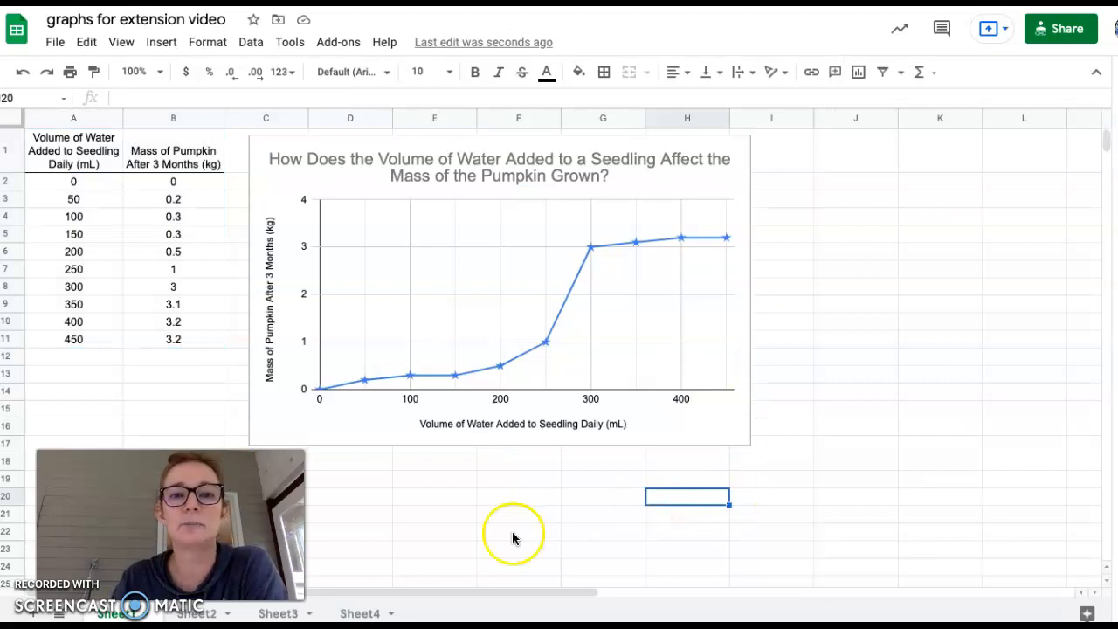
# Step: Switch to Sheet2 and add a bottom border under the header cells A1:B1
pyautogui.click(196, 614)
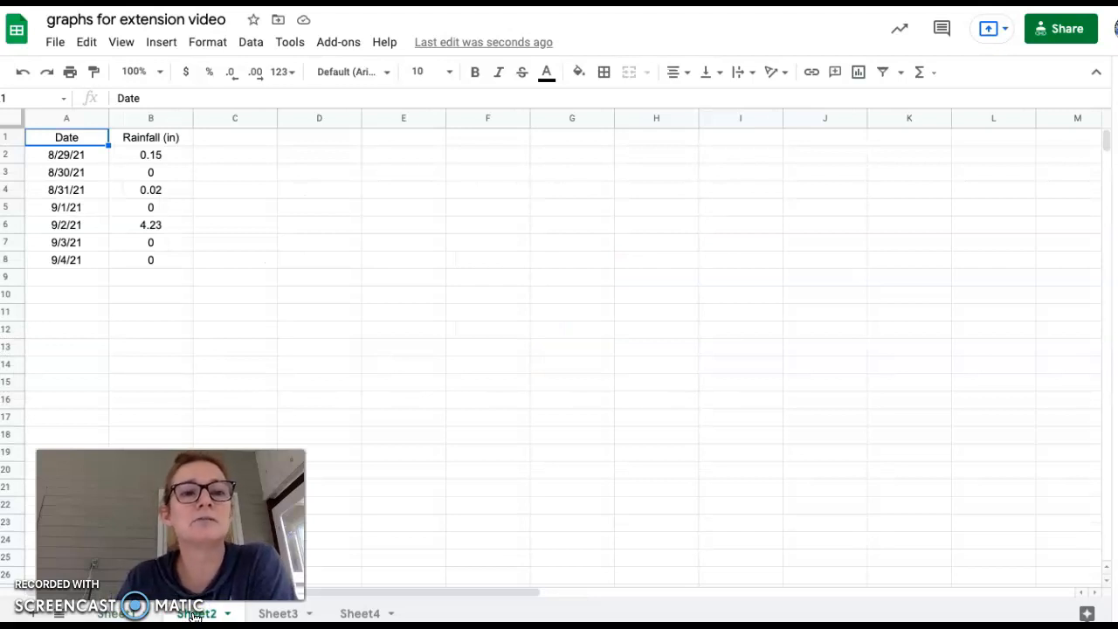
pyautogui.click(235, 269)
pyautogui.moveTo(90, 137); pyautogui.dragTo(127, 138)
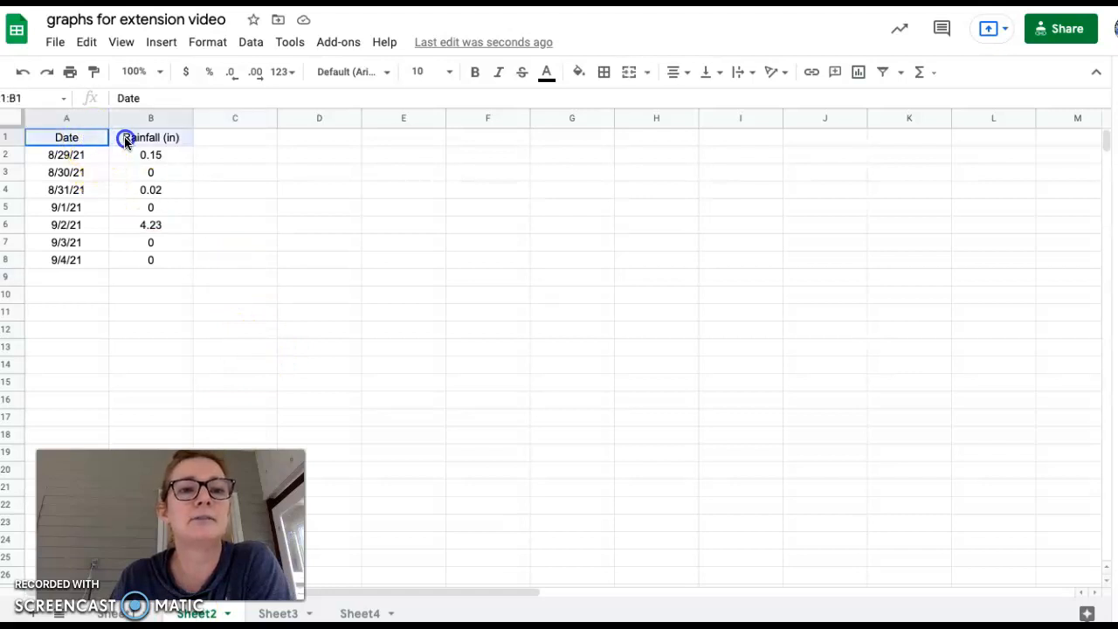
pyautogui.click(603, 71)
pyautogui.click(674, 131)
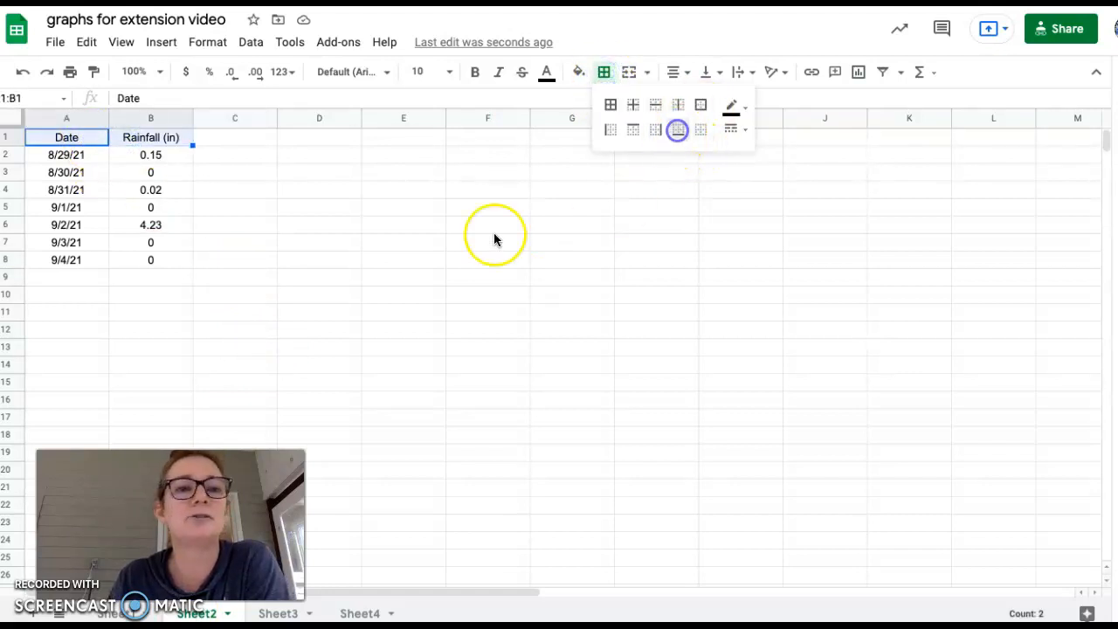
pyautogui.click(442, 242)
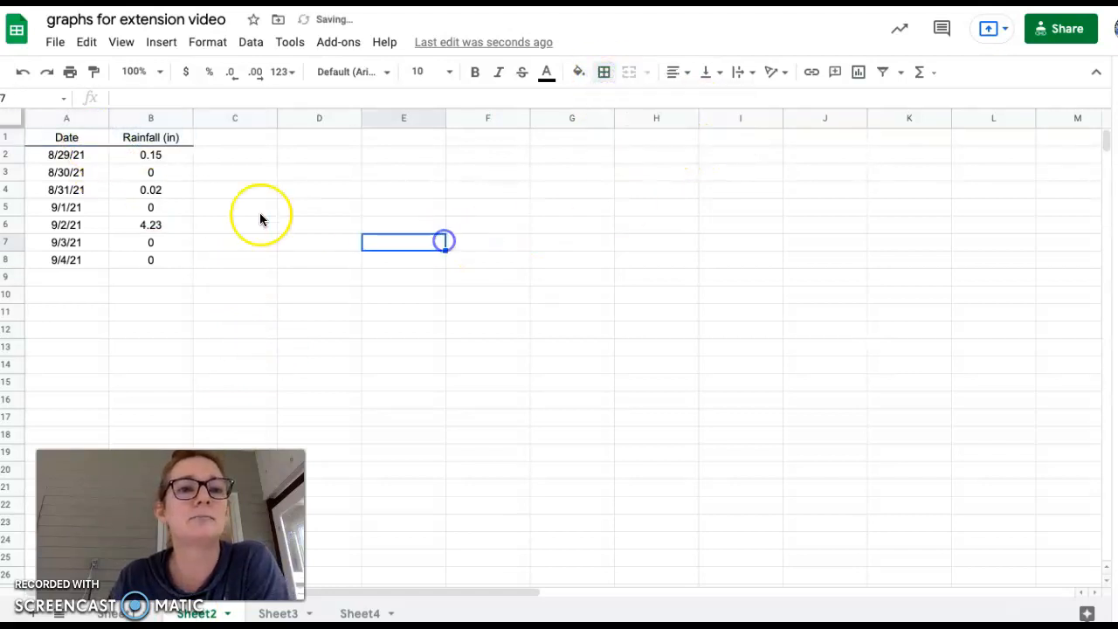
# Step: Insert a chart from the rainfall data in A1:B8 and place it beside the table near the top of the sheet
pyautogui.click(80, 137)
pyautogui.keyDown('shift'); pyautogui.click(152, 255); pyautogui.keyUp('shift')
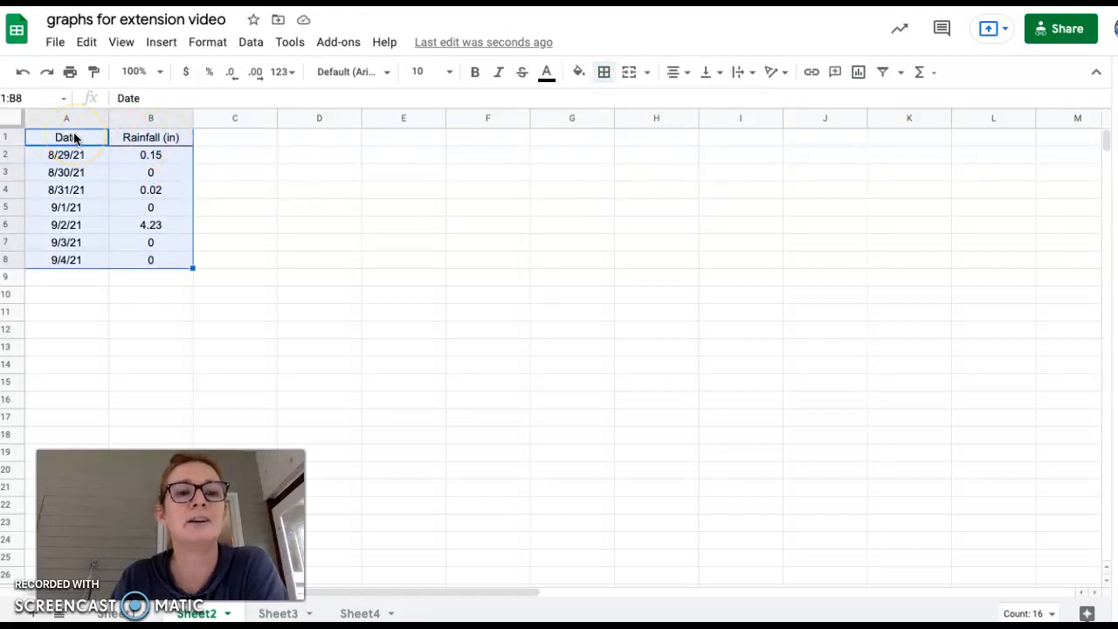
pyautogui.click(161, 42)
pyautogui.click(189, 276)
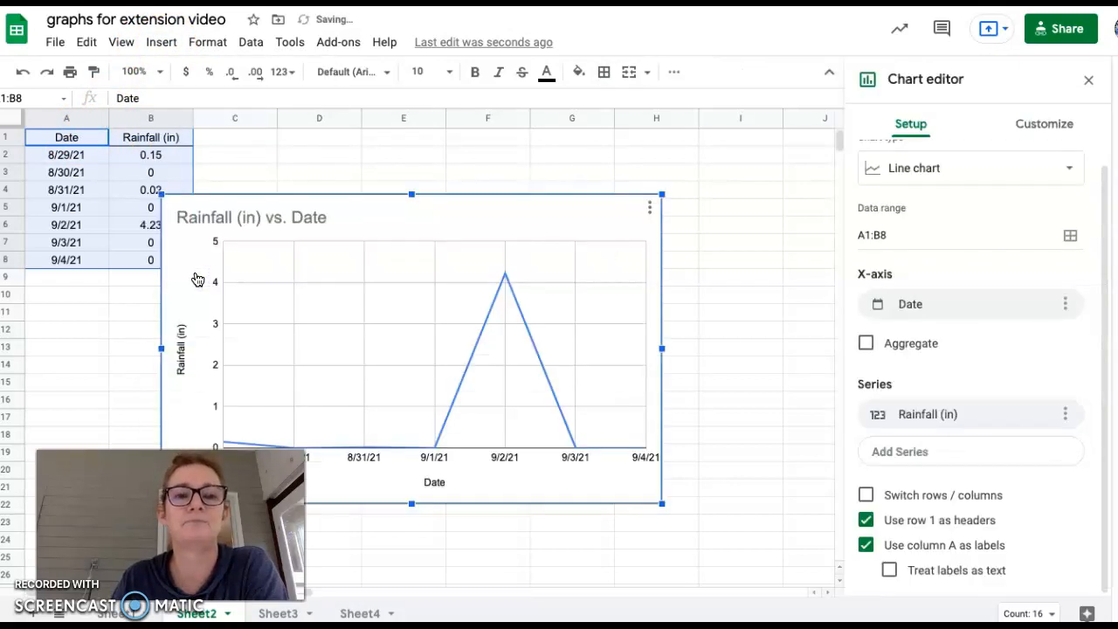
pyautogui.moveTo(480, 208); pyautogui.dragTo(553, 150)
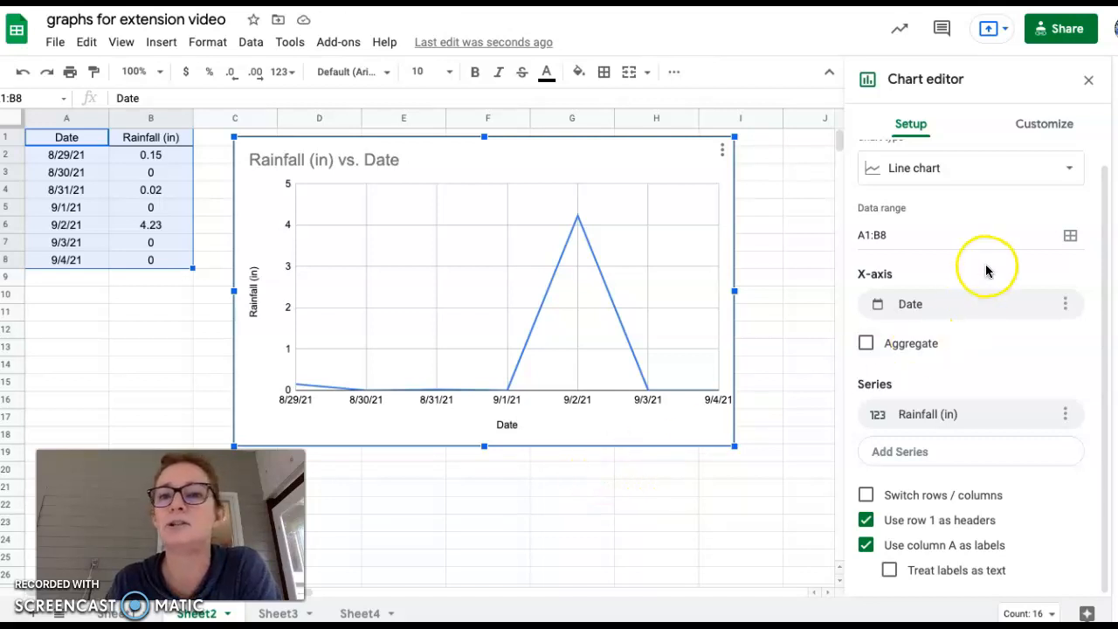
# Step: Browse the available chart types and change the rainfall chart to a column chart
pyautogui.scroll(1, 984, 267)
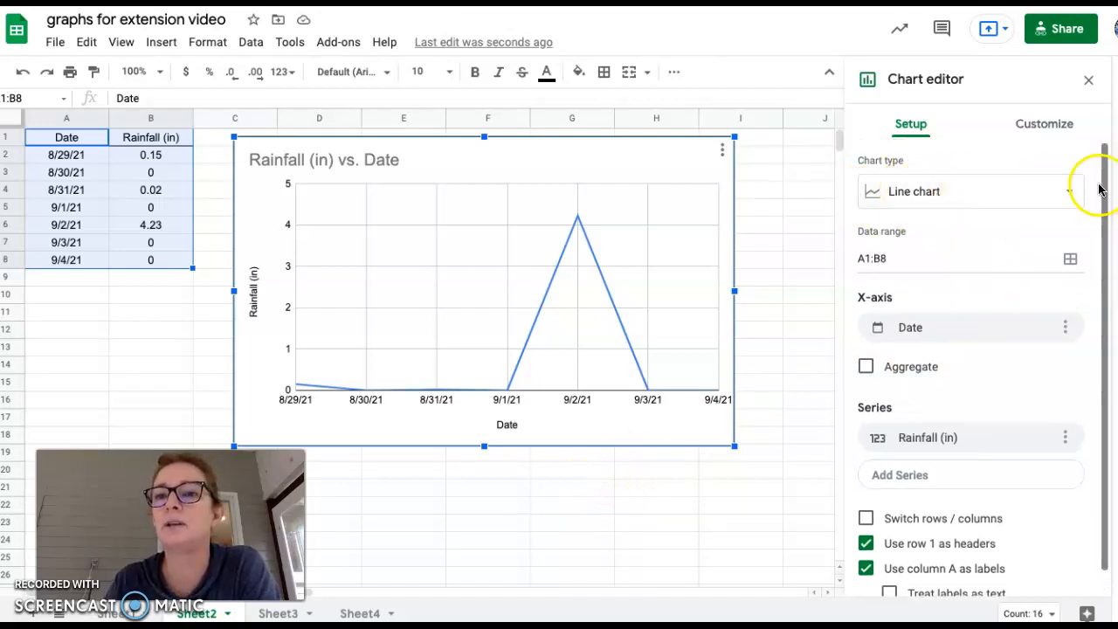
pyautogui.click(1073, 192)
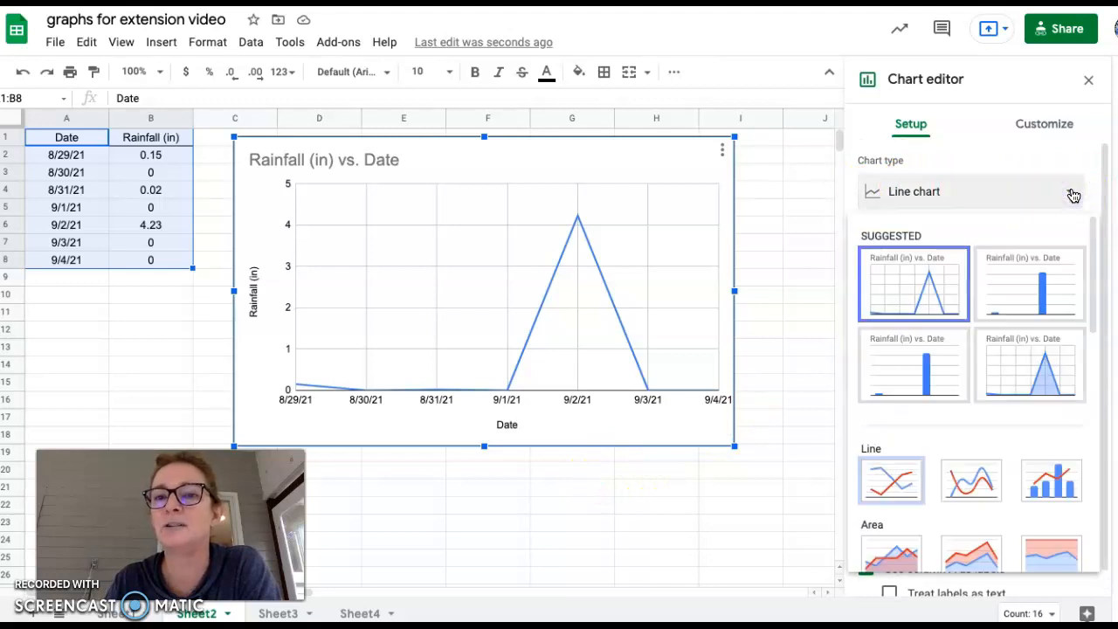
pyautogui.scroll(-7, 1022, 407)
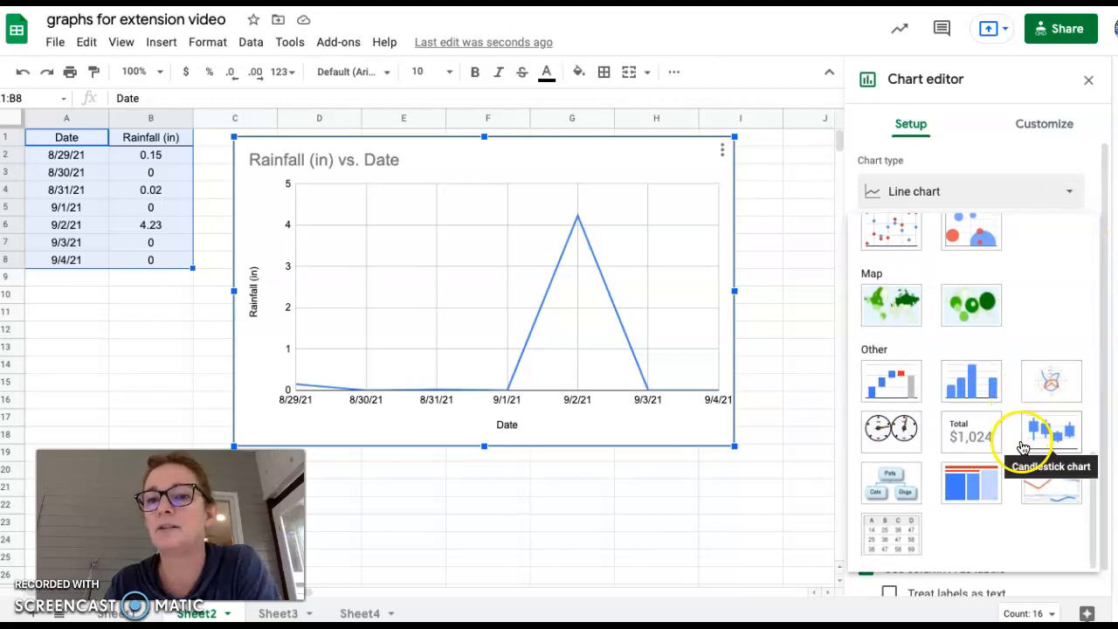
pyautogui.scroll(5, 1024, 446)
pyautogui.scroll(1, 1022, 444)
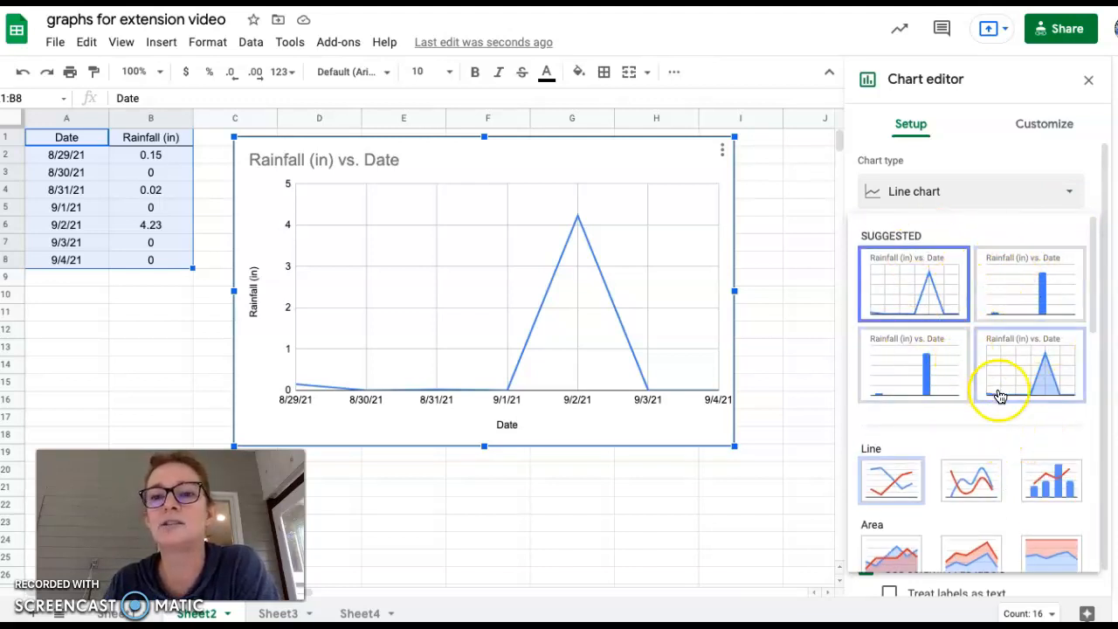
pyautogui.click(1015, 293)
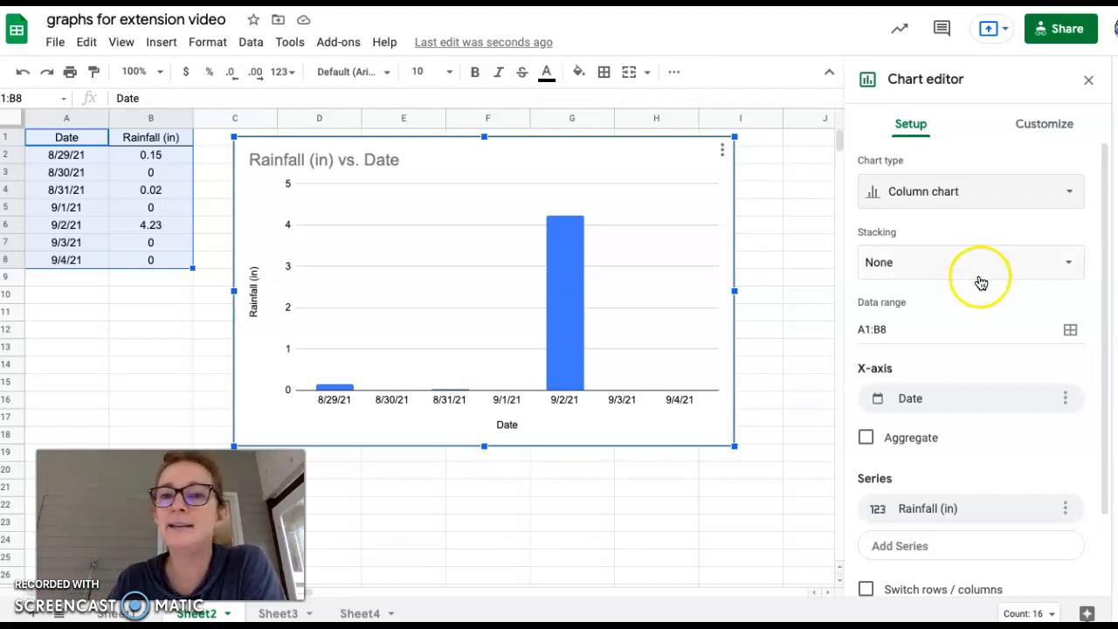
# Step: Open the customization settings for the rainfall chart's title, vertical axis title and vertical axis labels in turn
pyautogui.click(1044, 124)
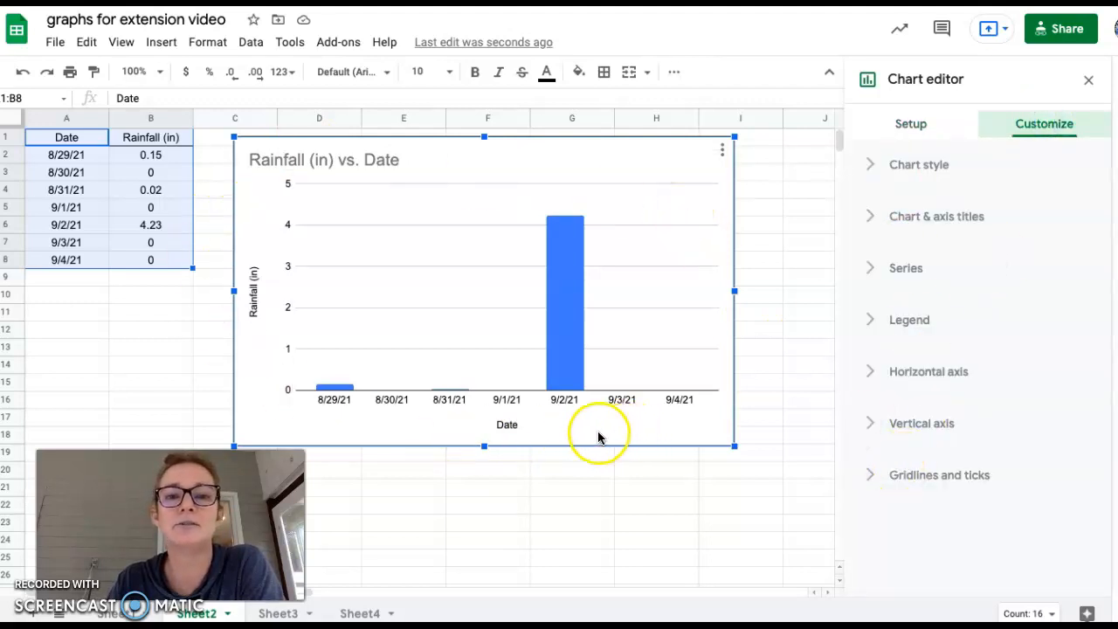
pyautogui.click(378, 164)
pyautogui.click(360, 160)
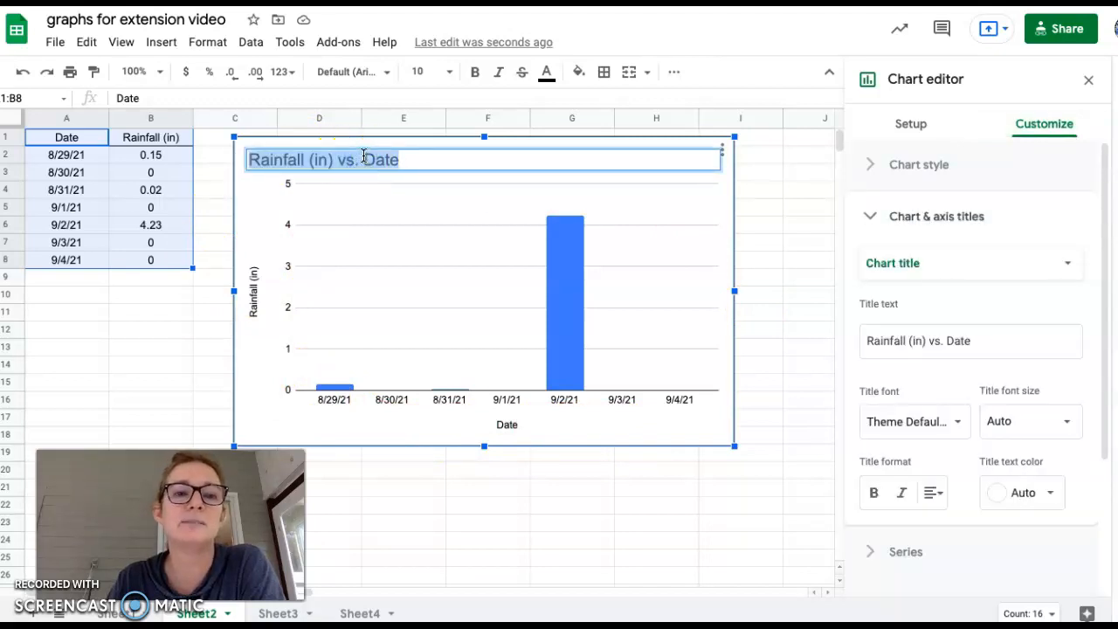
pyautogui.click(253, 302)
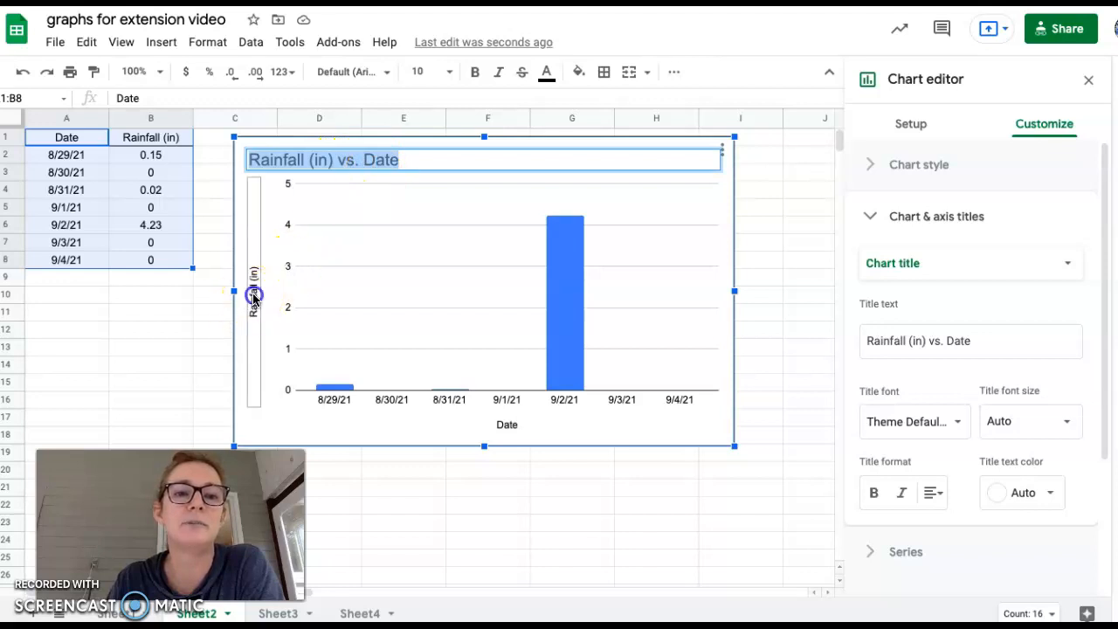
pyautogui.click(253, 304)
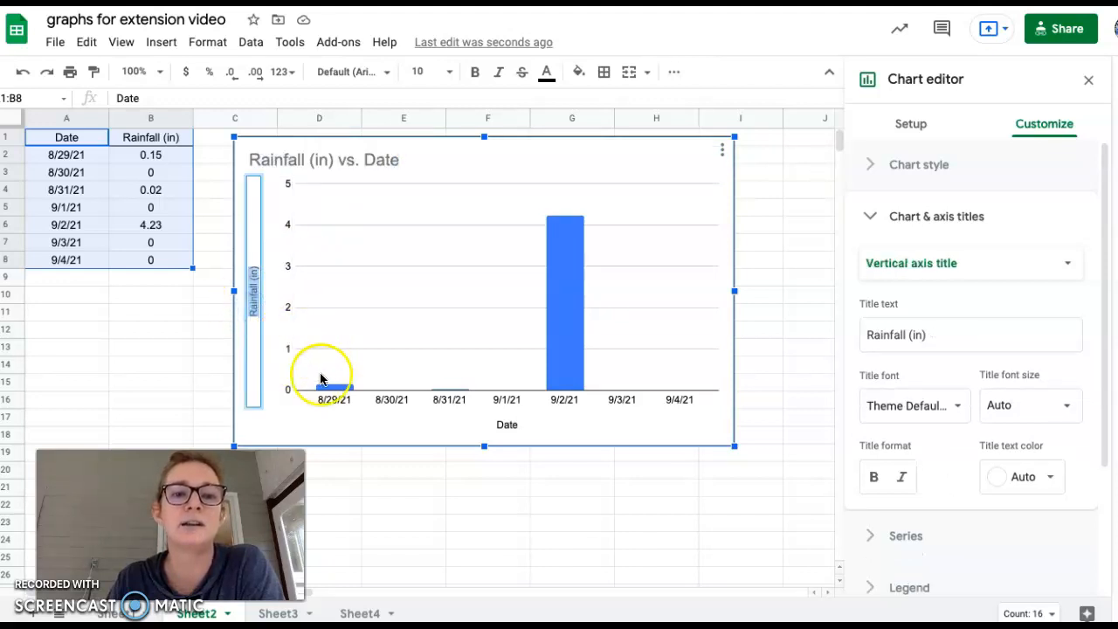
pyautogui.click(287, 327)
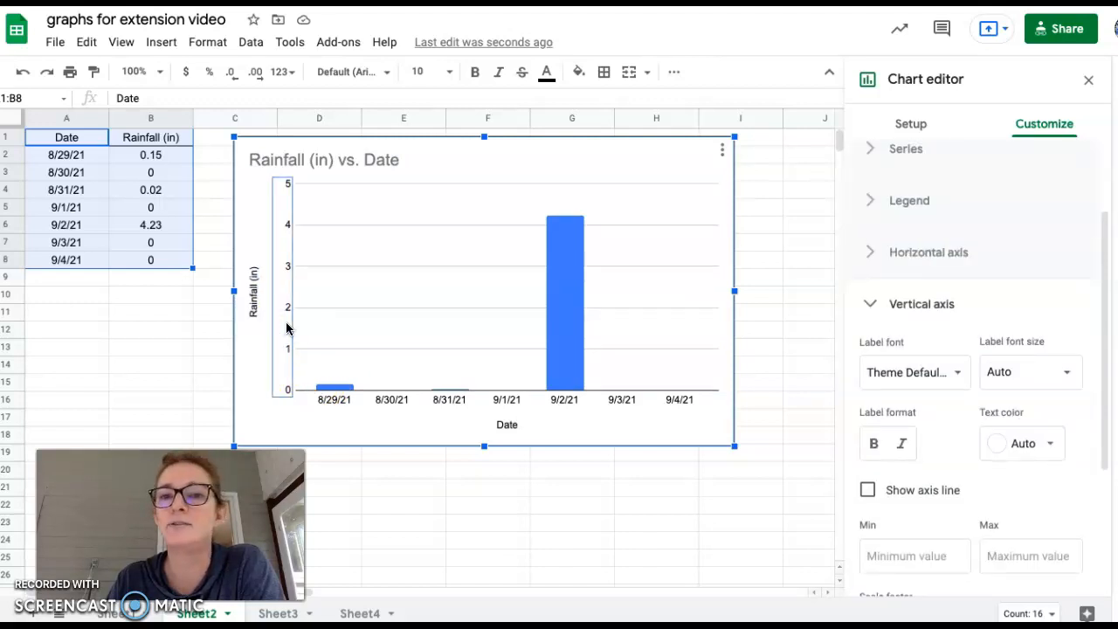